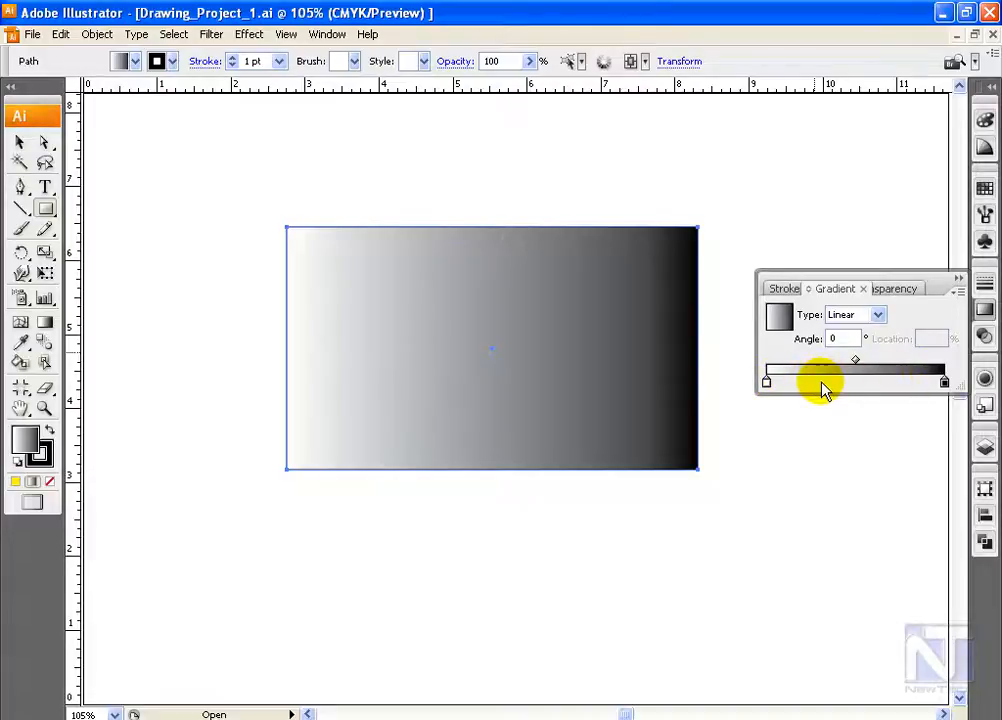
Add four color stops between the white and black ends of the linear gradient, at about 15, 31, 58 and 81 percent
left_click(821, 386)
left_click(869, 386)
left_click(909, 386)
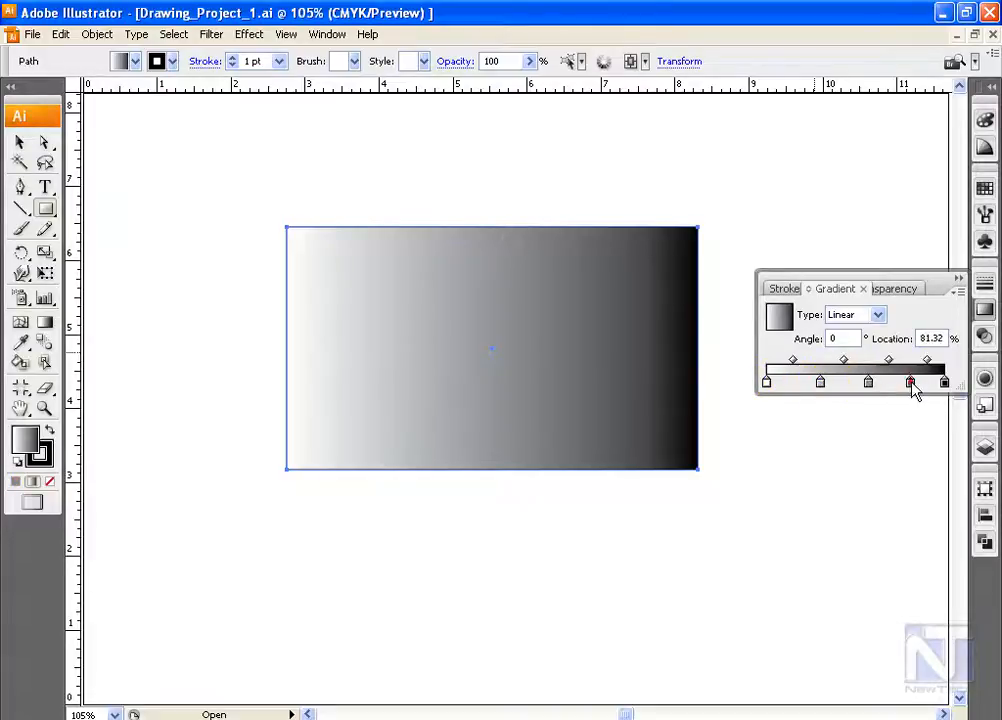
left_click(792, 386)
left_click(820, 385)
left_click(910, 385)
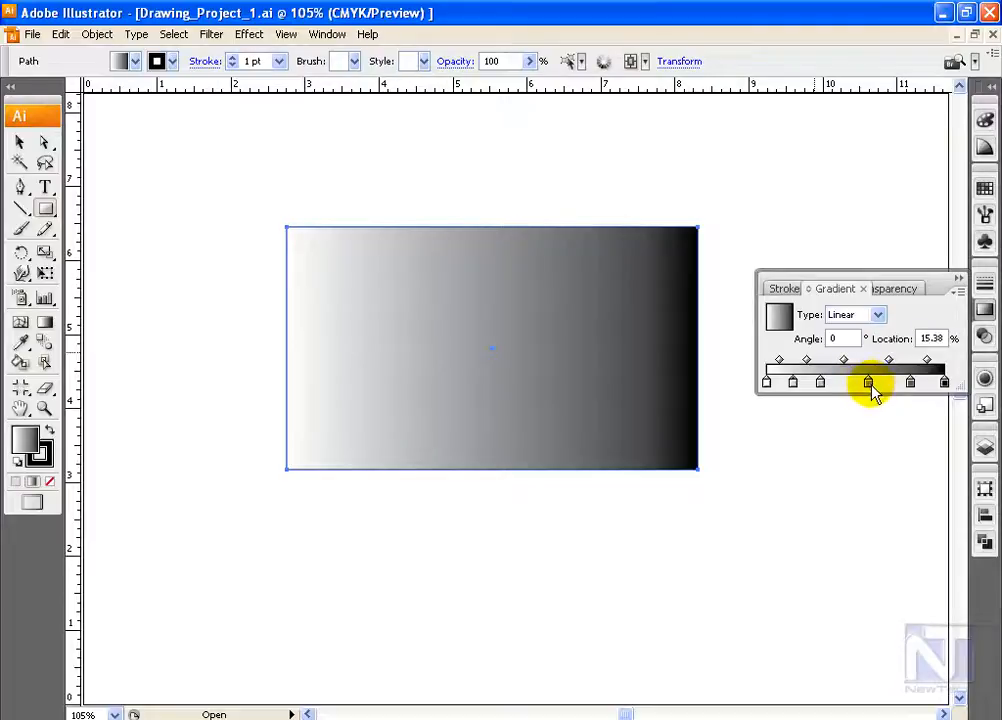
left_click(793, 383)
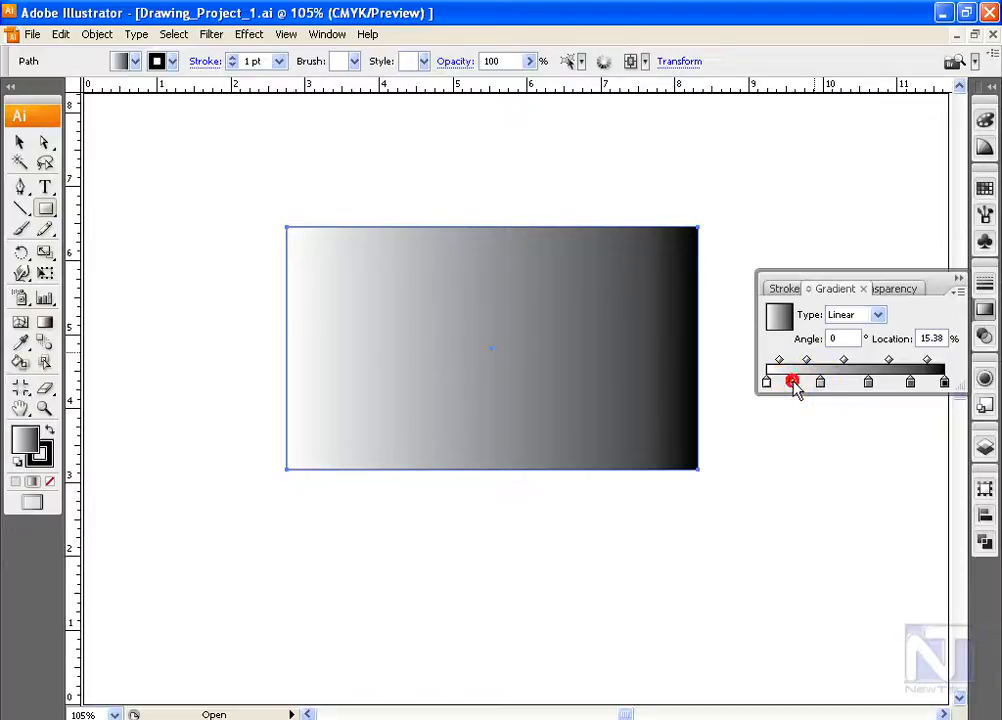
Color the gradient stop at 57.69 percent with the green swatch, keeping the rectangle's gradient fill
left_click(868, 383)
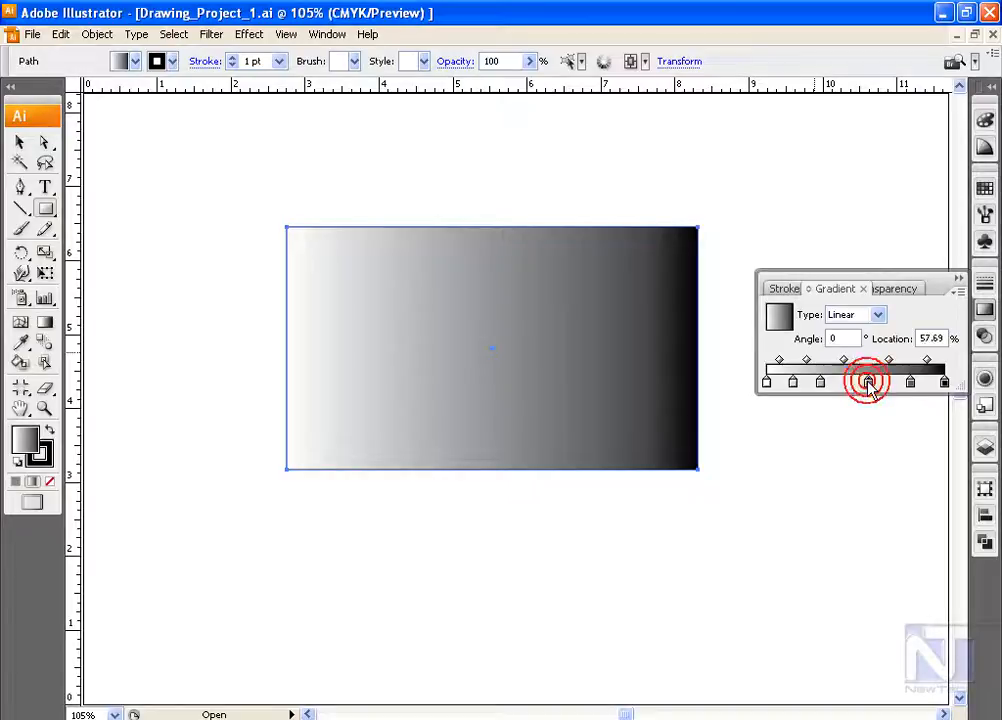
left_click(985, 189)
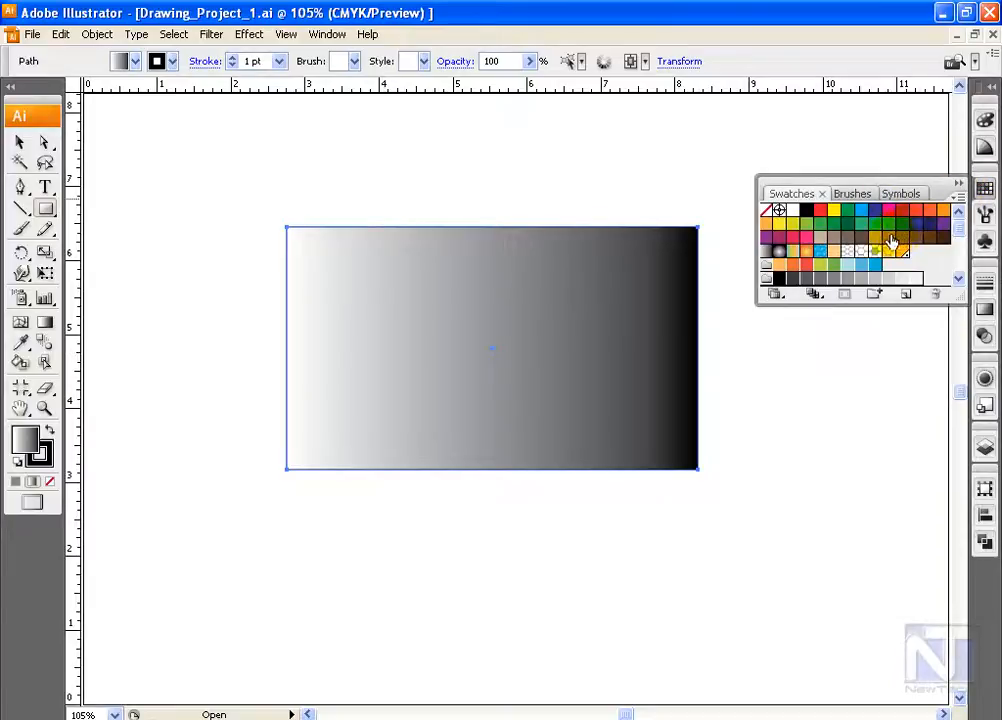
left_click(833, 232)
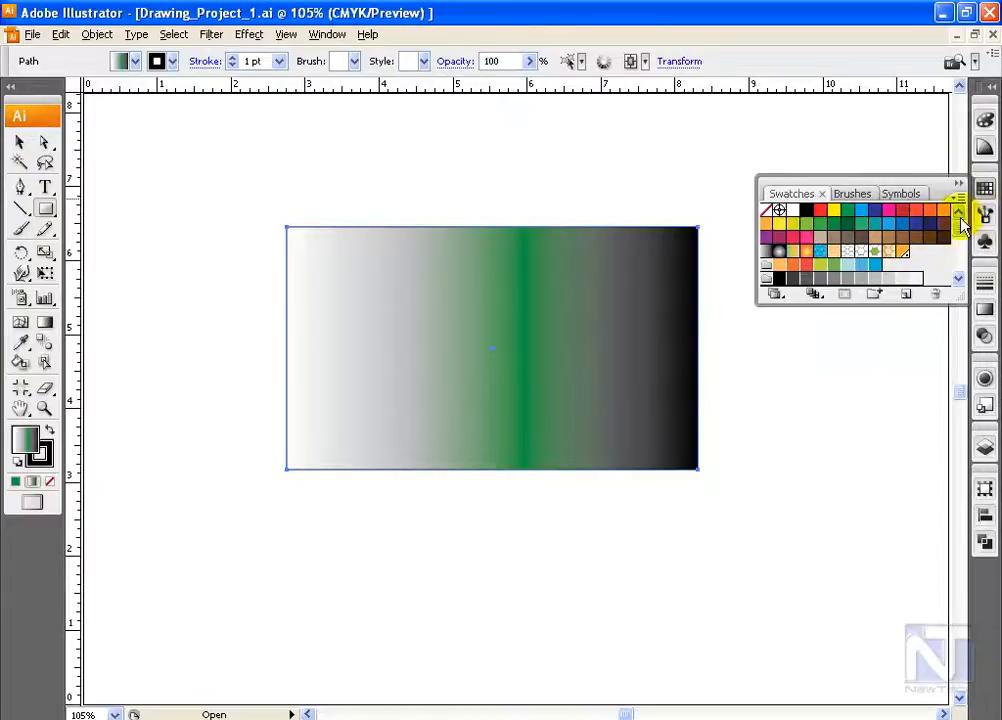
Fill the rectangle with the solid teal swatch, and restore its gradient fill
left_click(874, 227)
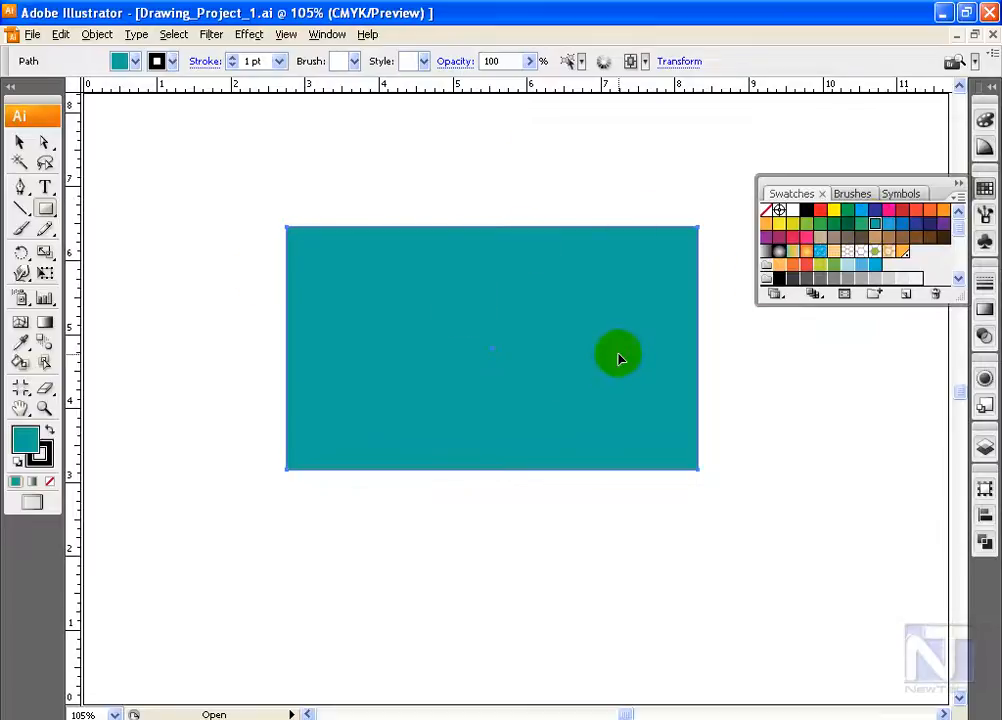
key("period")
Switch the rectangle's gradient type to Radial and back to Linear
left_click(878, 315)
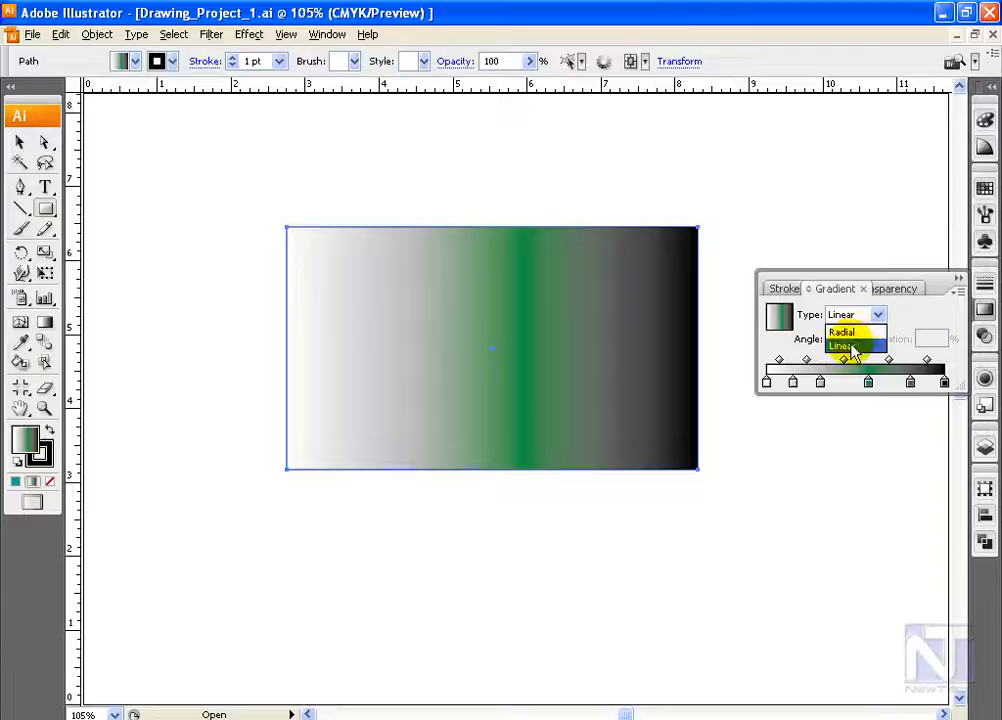
left_click(855, 332)
left_click(870, 316)
left_click(849, 346)
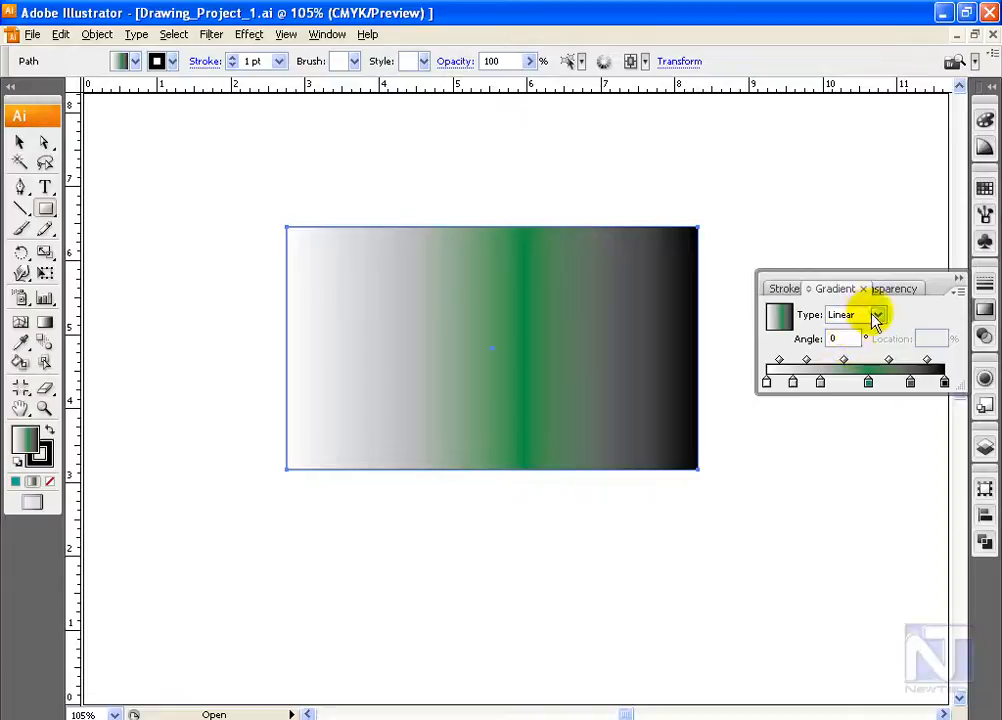
Set the linear gradient's angle to 45 degrees and change it to 30 degrees
left_click(840, 338)
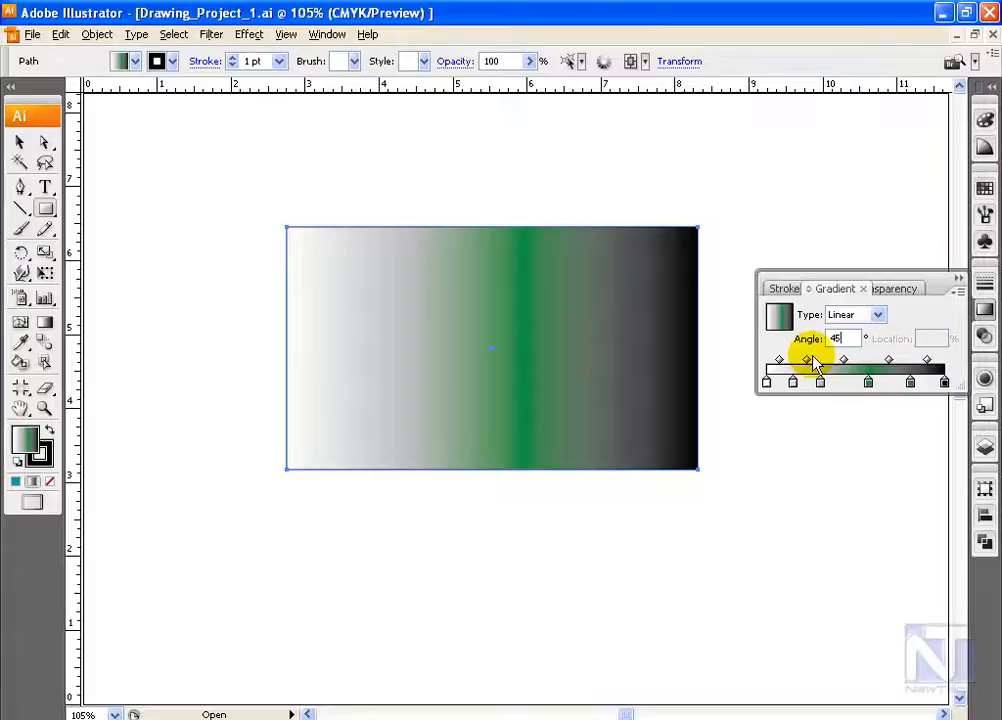
key("Return")
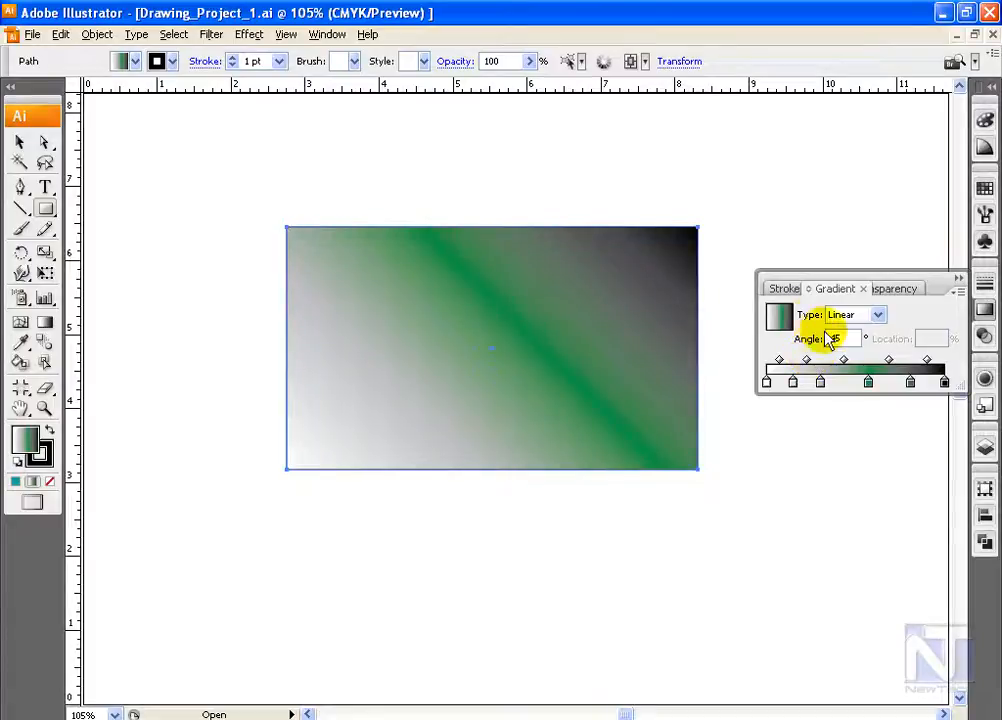
left_click(834, 340)
type("30")
key("Return")
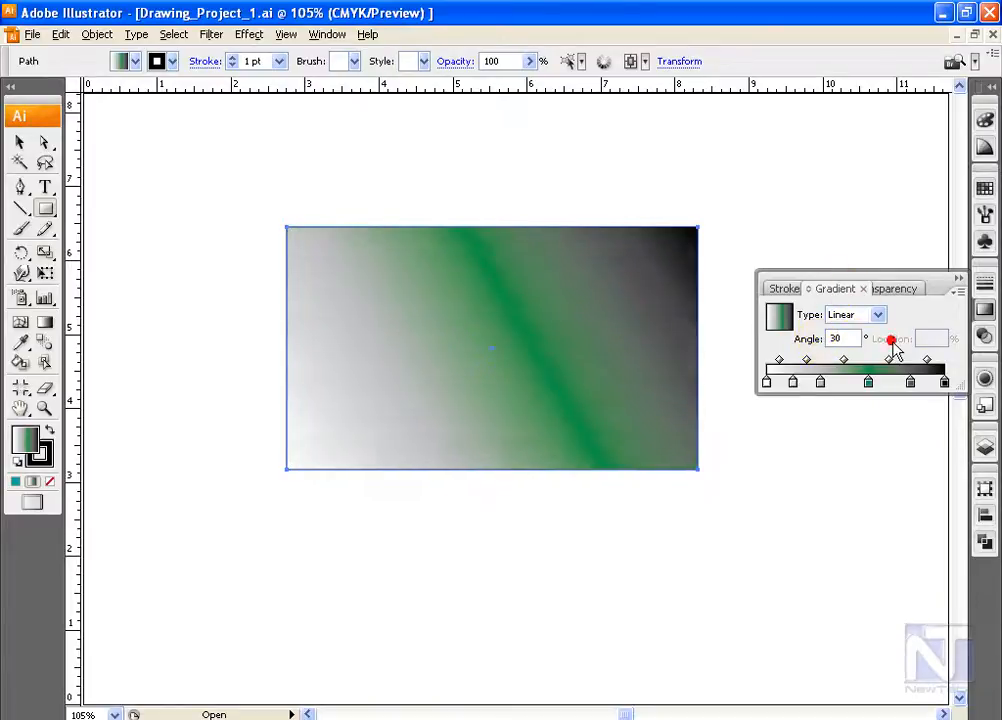
Check the location percentages of the second, first and last gradient stops
left_click(791, 384)
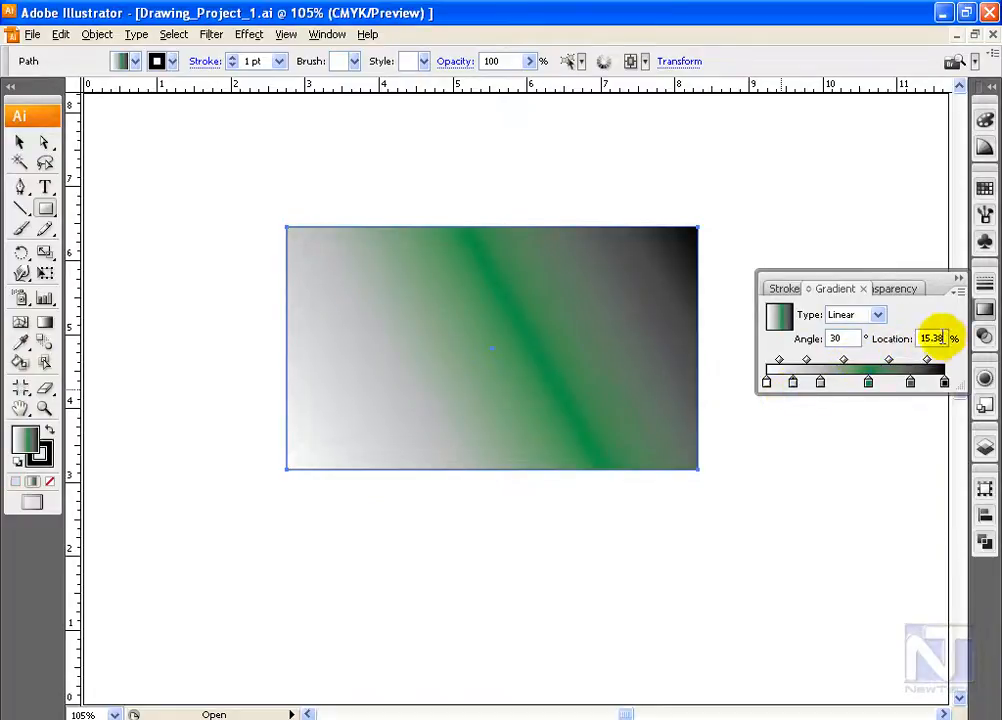
left_click(766, 382)
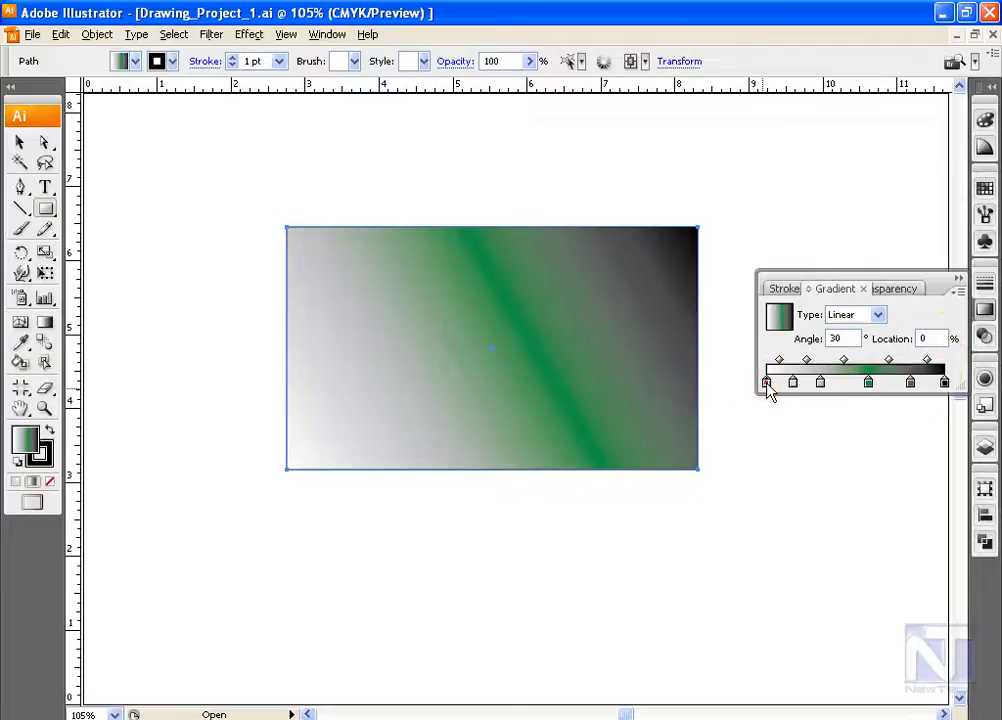
left_click(943, 383)
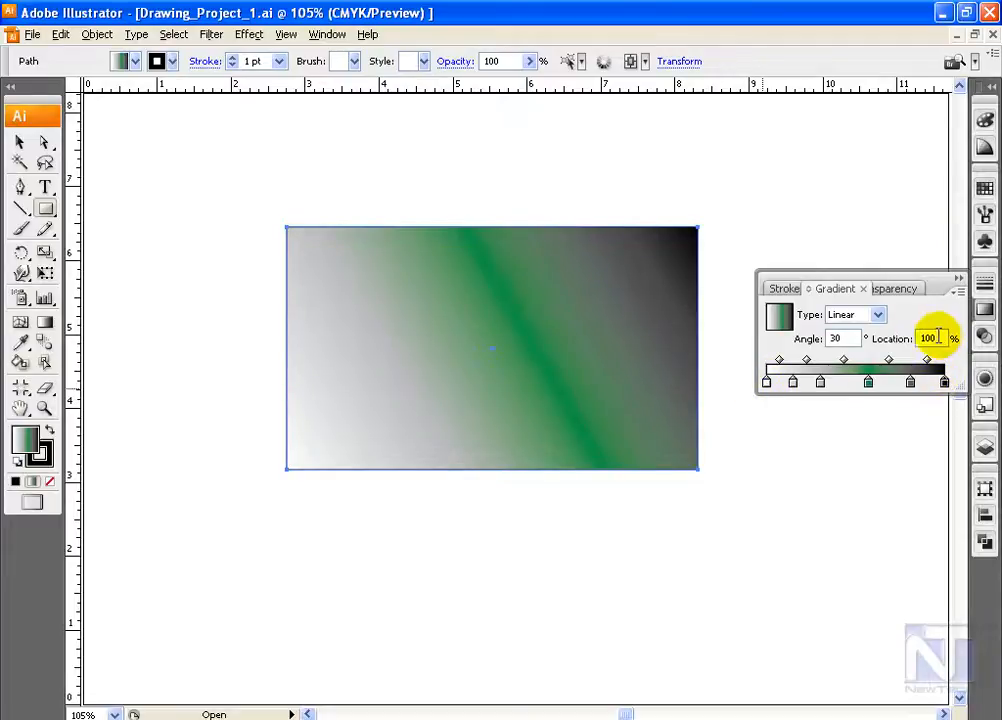
Shift the midpoints between the gradient stops toward the black end, placing the last one at about 74 percent
left_click(779, 361)
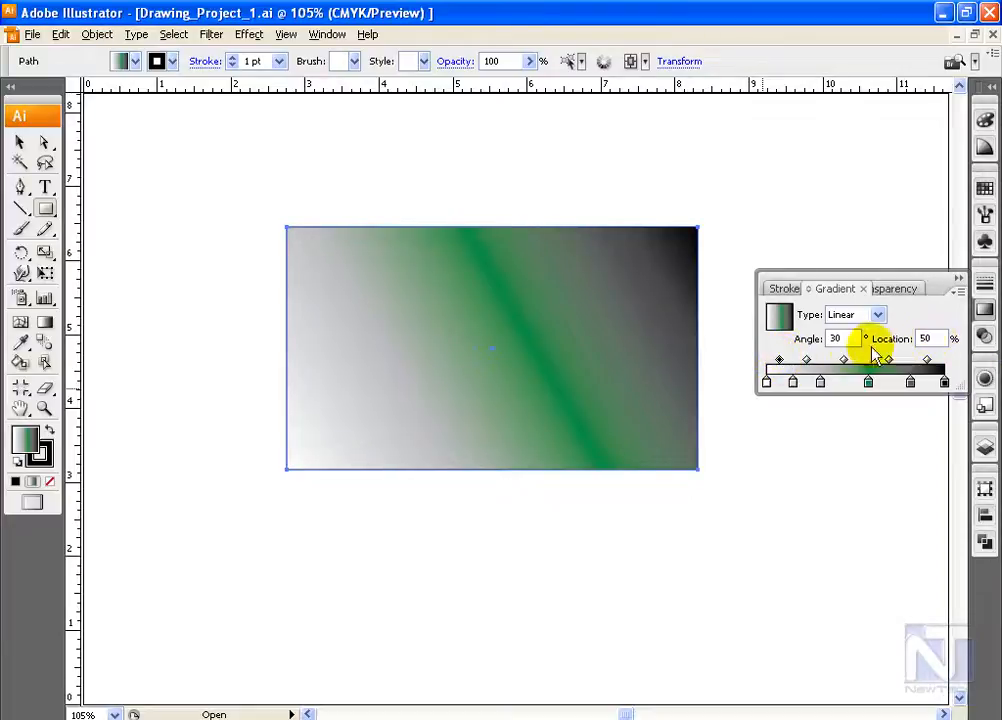
left_click_drag(779, 359, 939, 358)
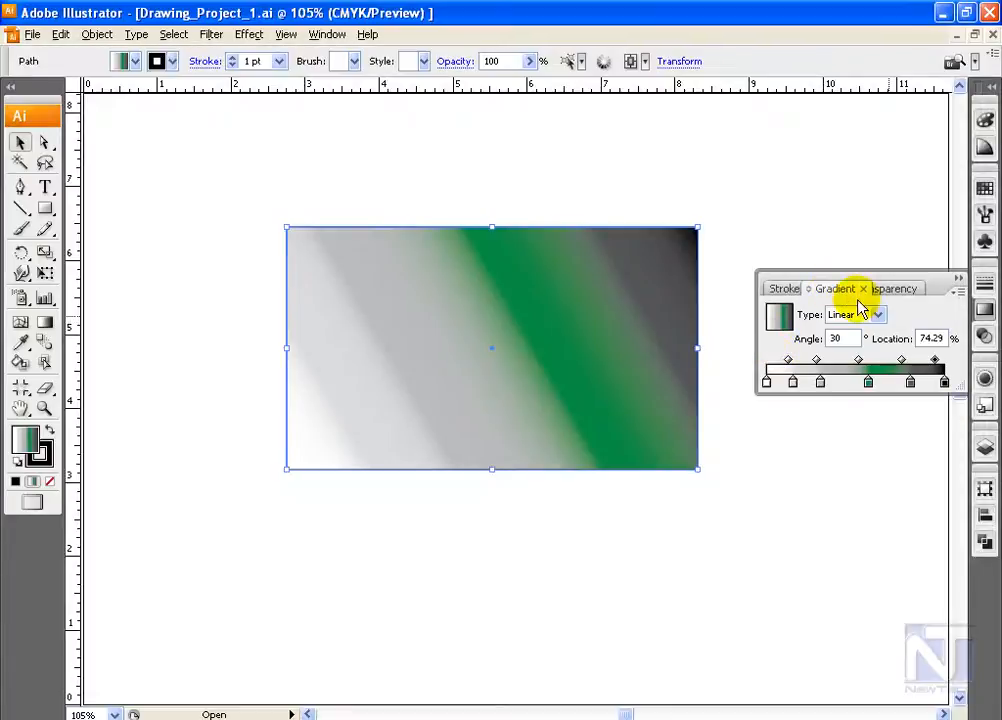
Redirect the gradient across the rectangle with the Gradient tool, first horizontally, again diagonally at -45 degrees, and finally top to bottom at -90 degrees
left_click(46, 326)
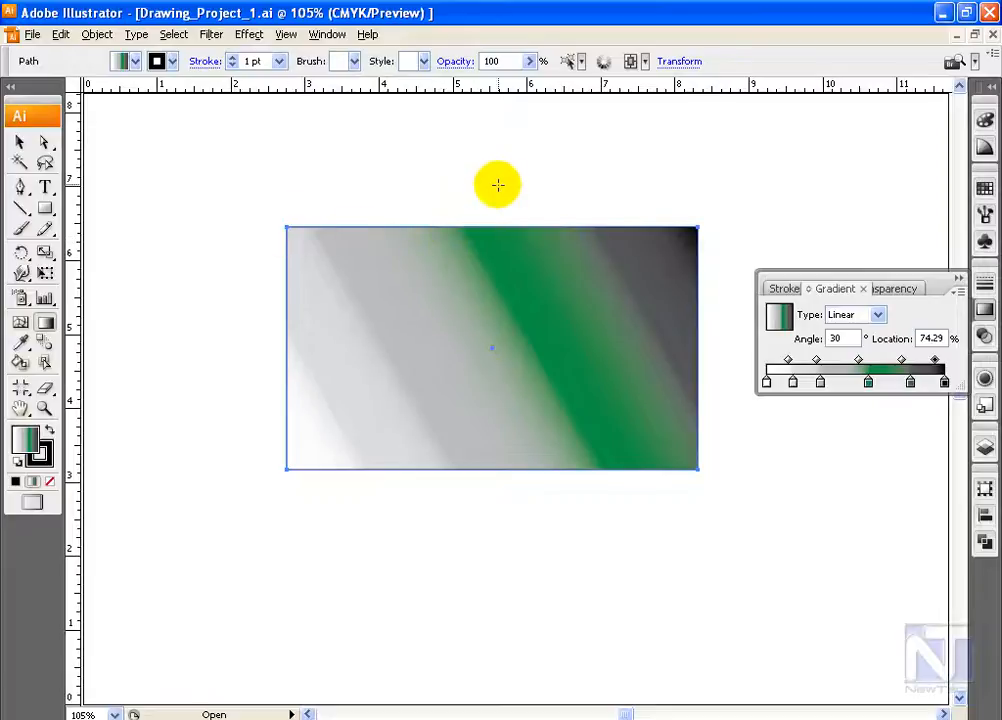
left_click_drag(288, 335, 700, 330)
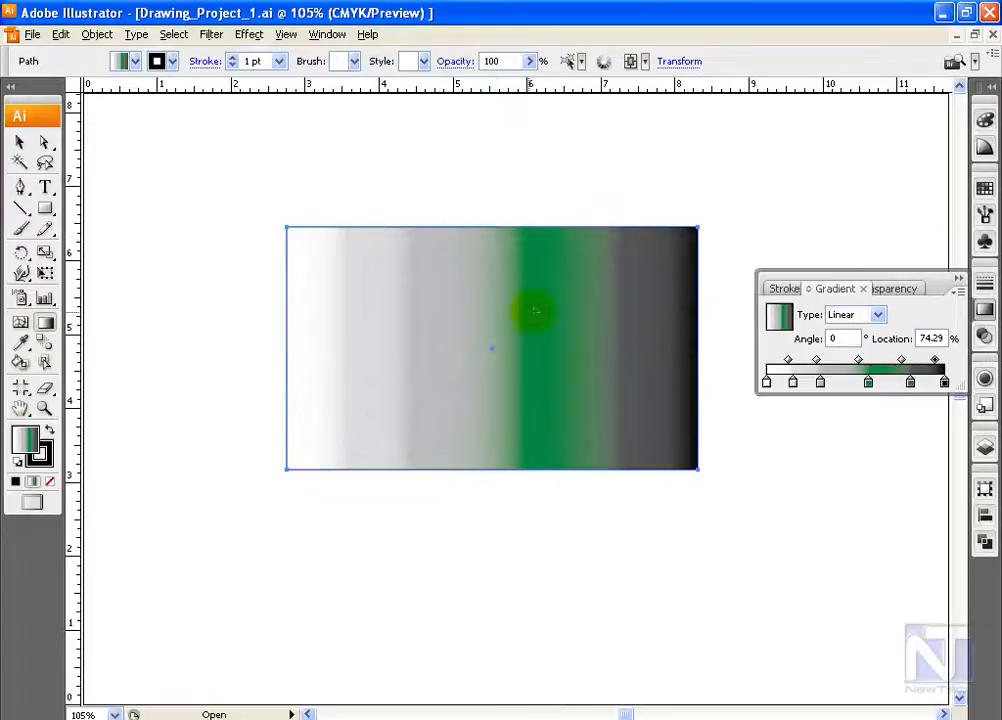
left_click_drag(285, 232, 640, 398)
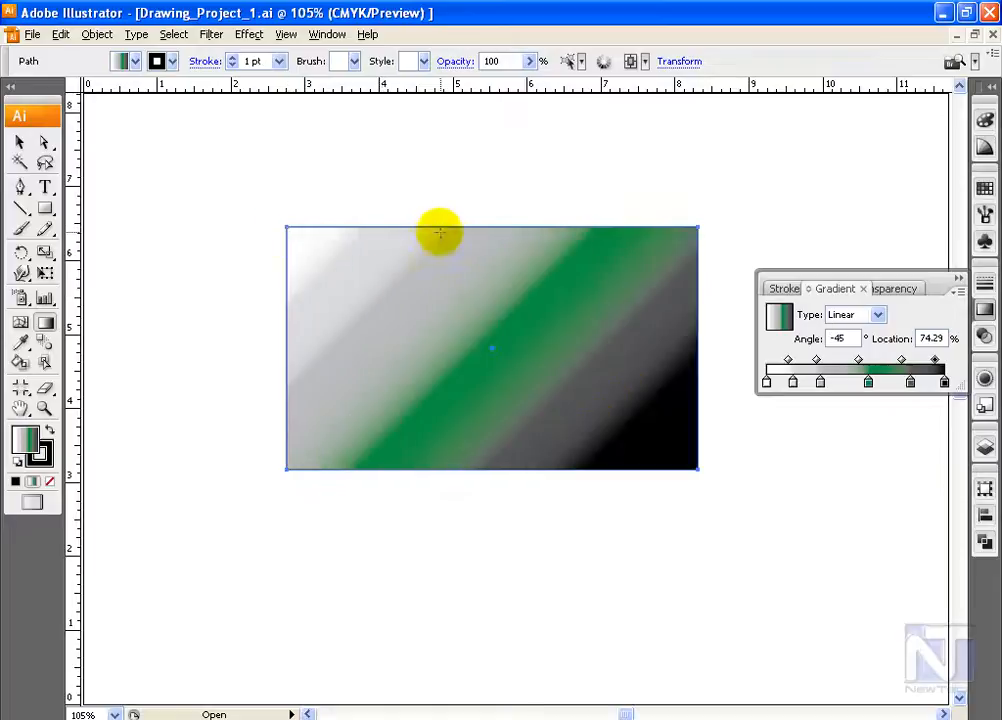
left_click_drag(479, 226, 513, 465)
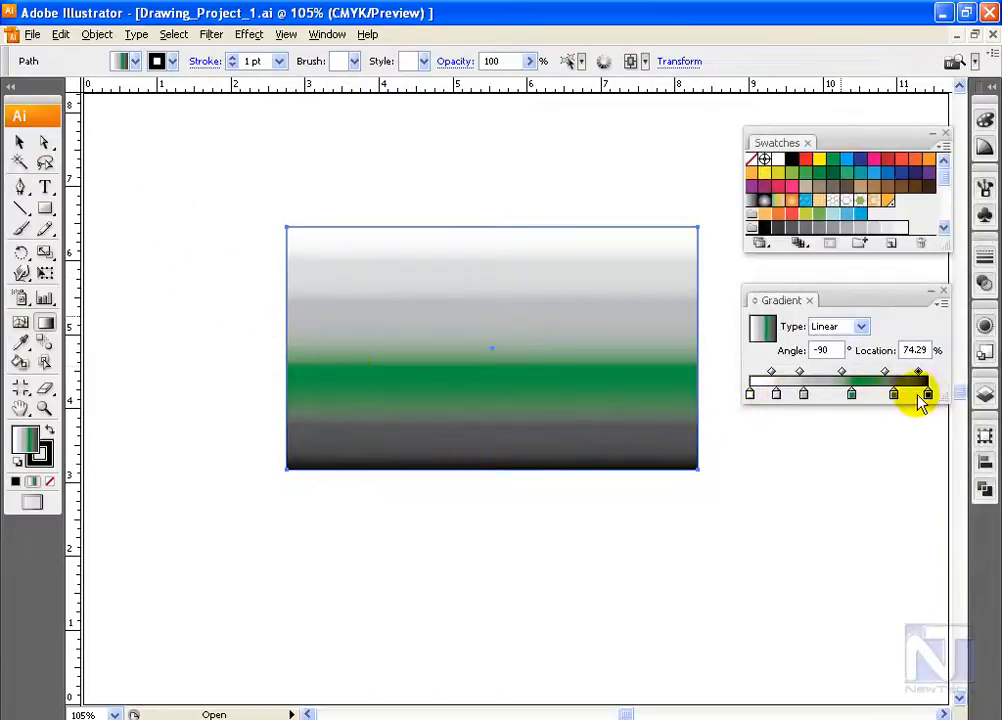
Try coloring the grey gradient stop at 30.77 percent with the pink swatch twice, undoing it each time
left_click(803, 394)
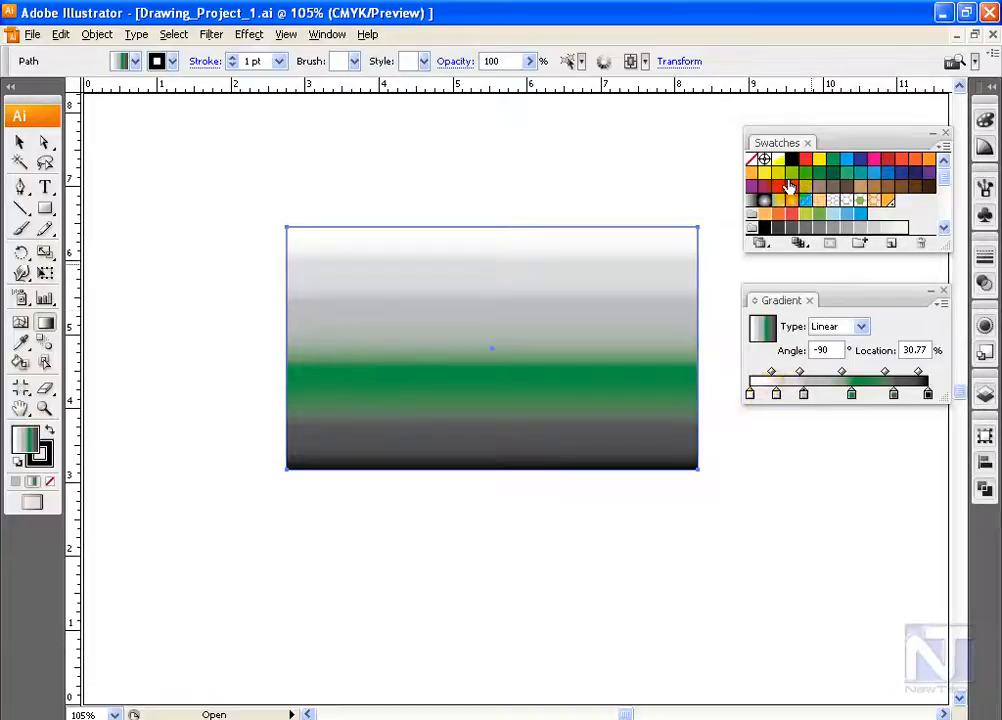
left_click_drag(793, 188, 805, 398)
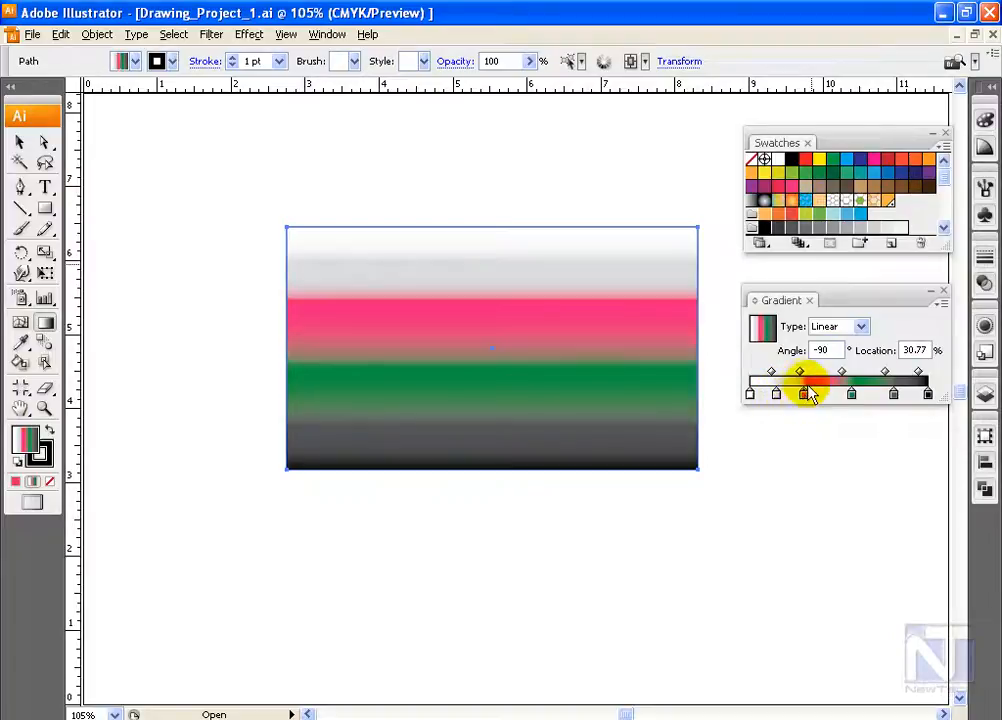
key("ctrl+z")
left_click_drag(793, 186, 806, 396)
key("ctrl+z")
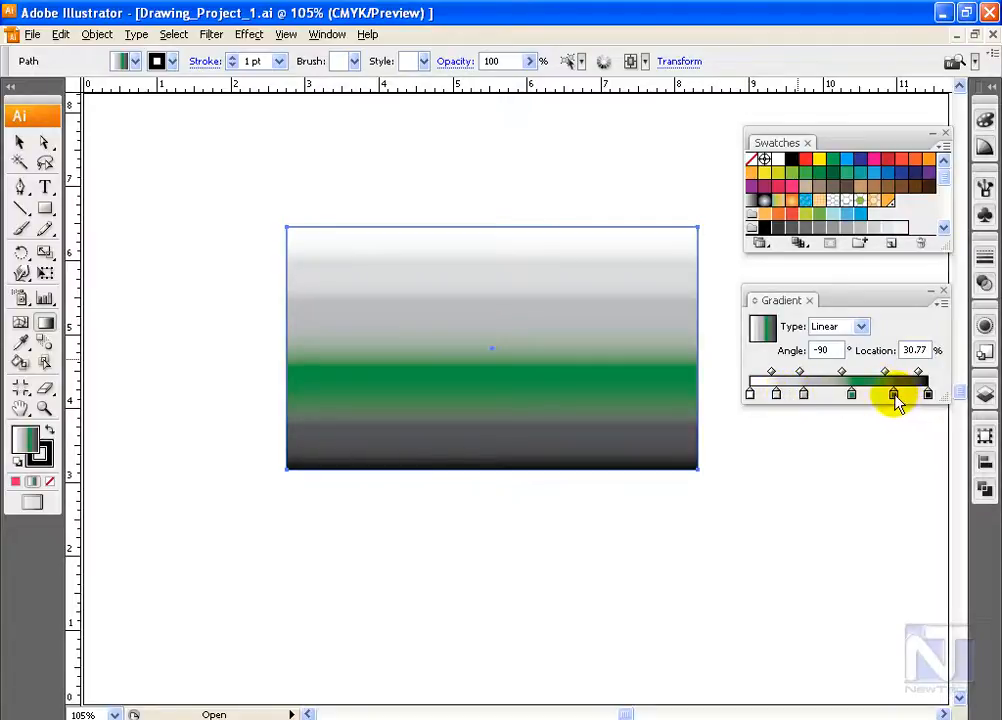
Remove the dark grey, green and mid-grey color stops from the rectangle's gradient
left_click_drag(893, 395, 897, 420)
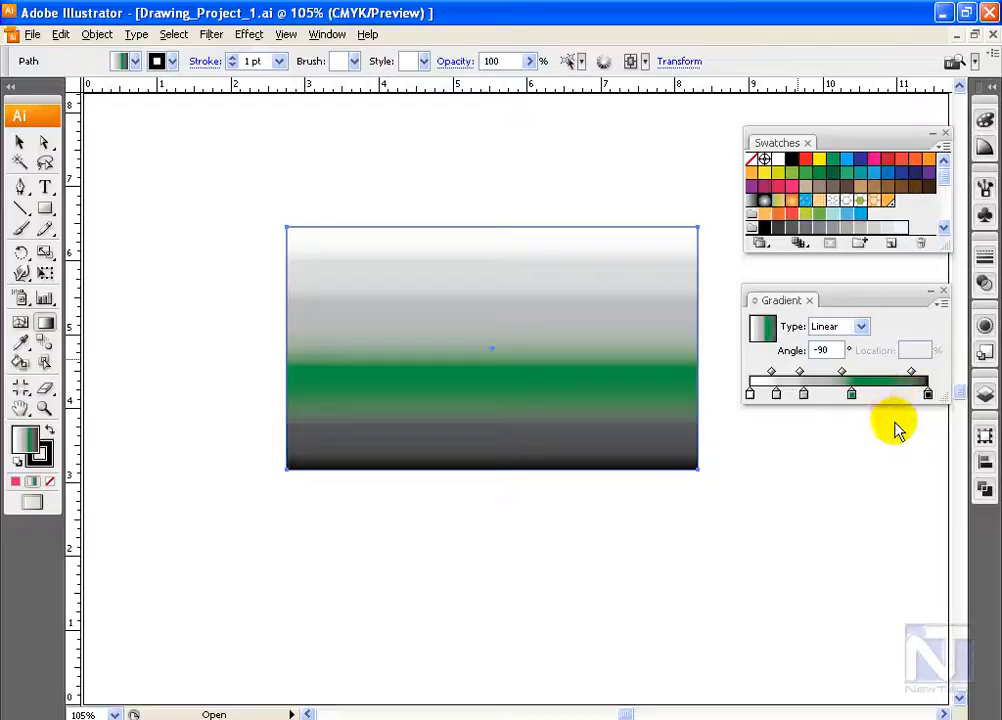
left_click(852, 396)
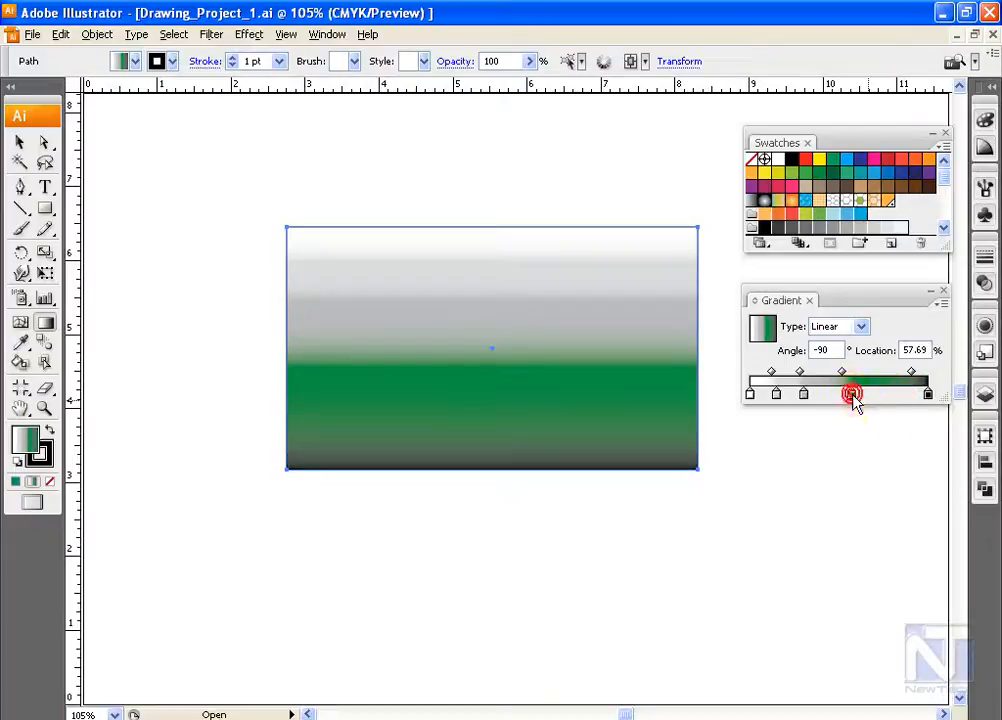
left_click_drag(852, 403, 850, 428)
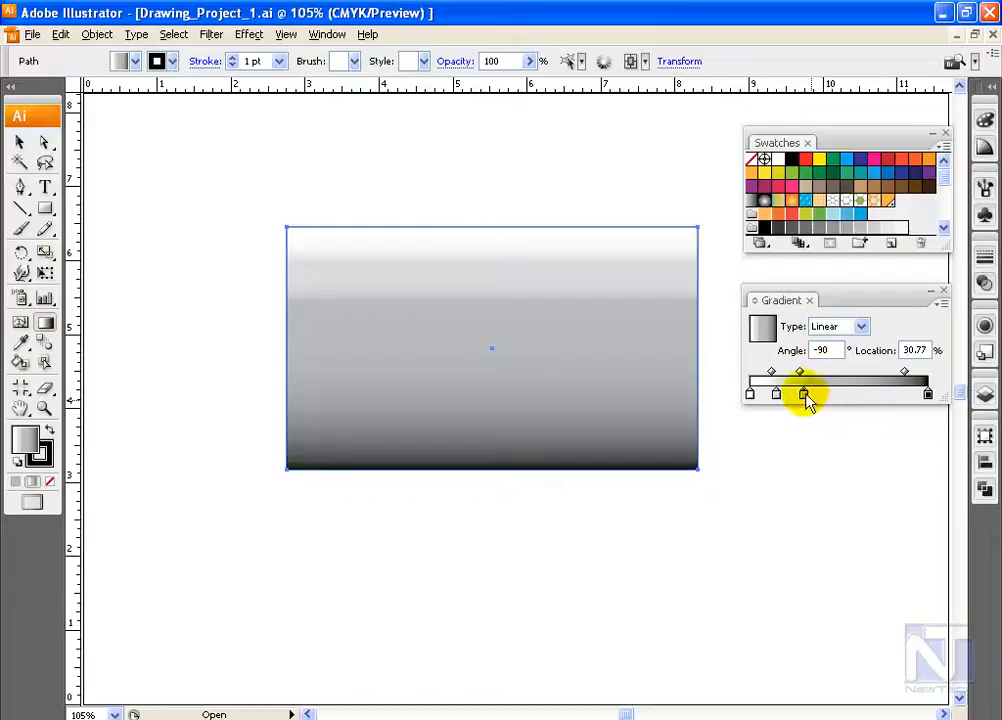
left_click_drag(804, 396, 805, 414)
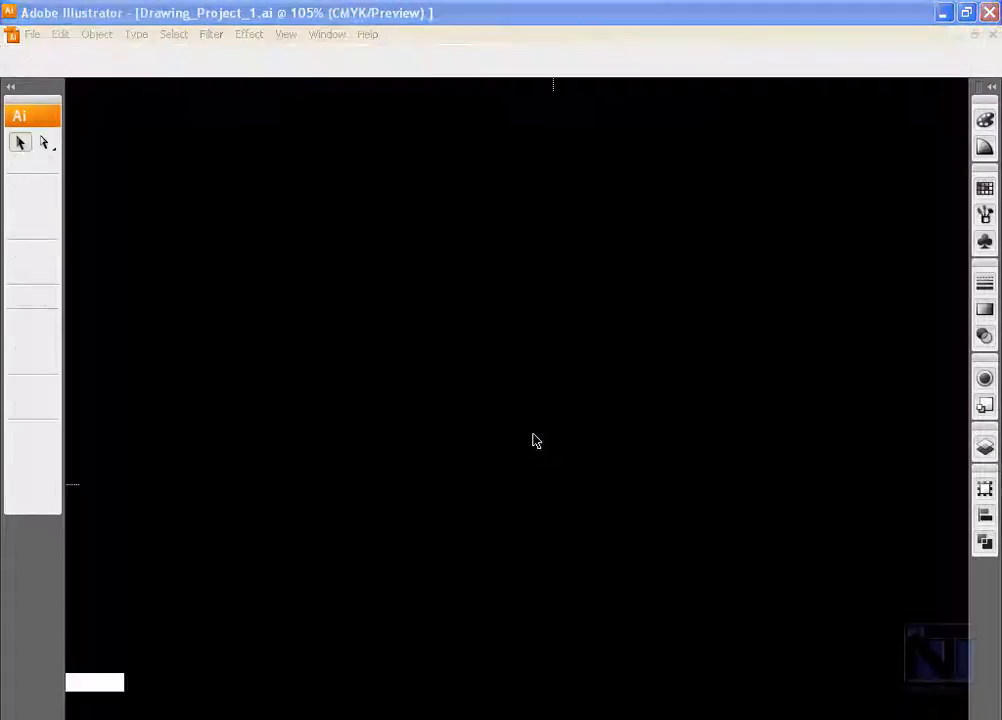
Select both adjoining grey gradient shapes and group them
left_click(566, 515)
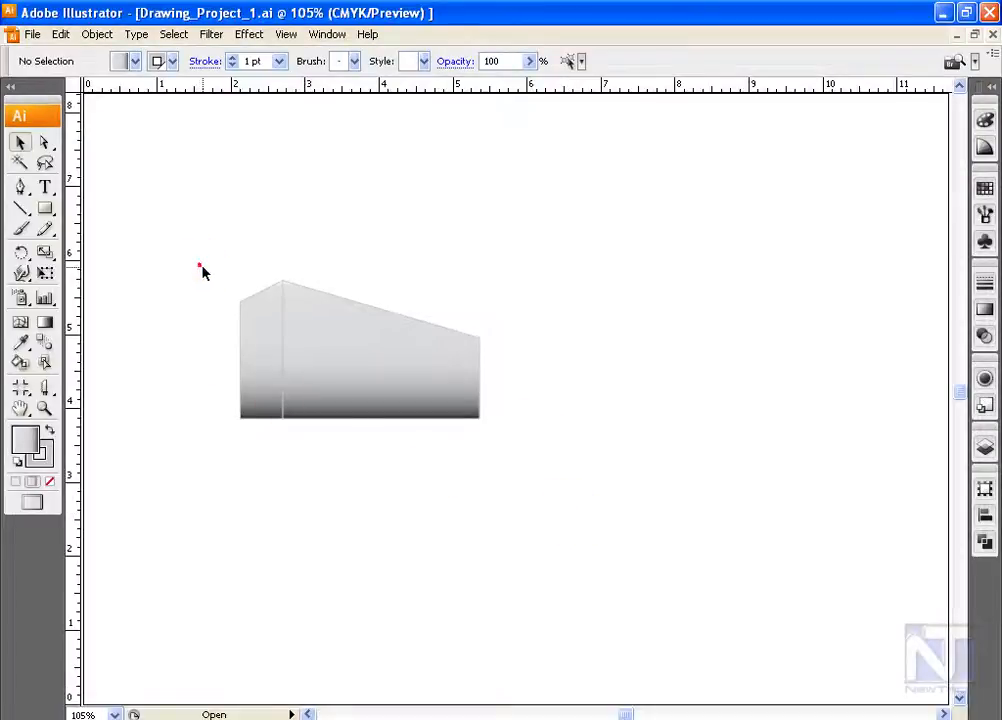
left_click_drag(408, 408, 499, 453)
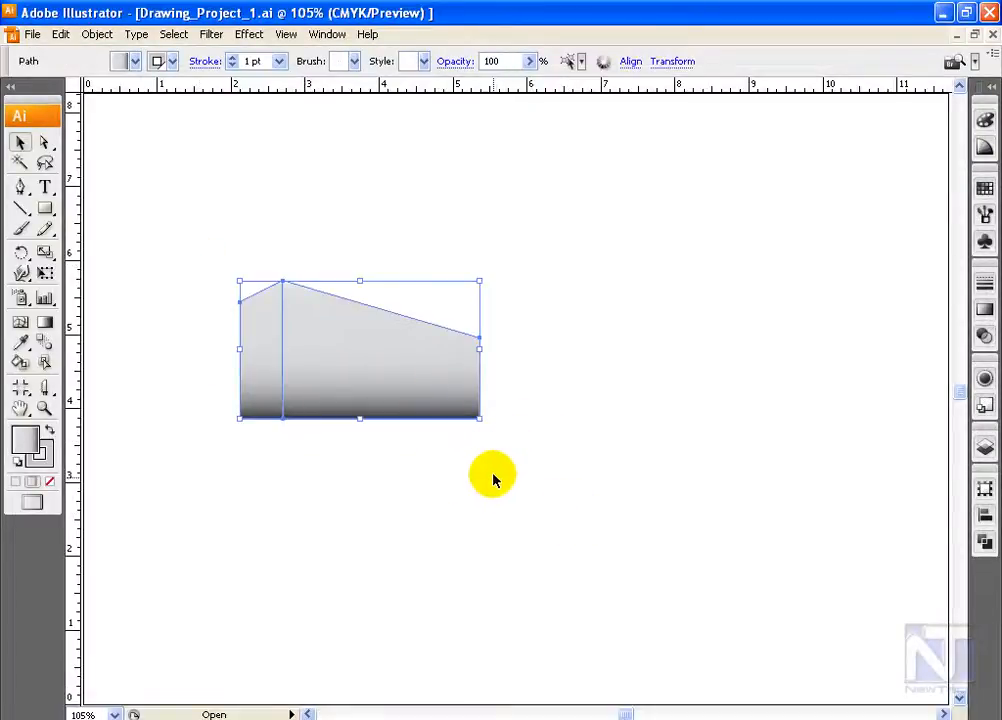
key("ctrl+g")
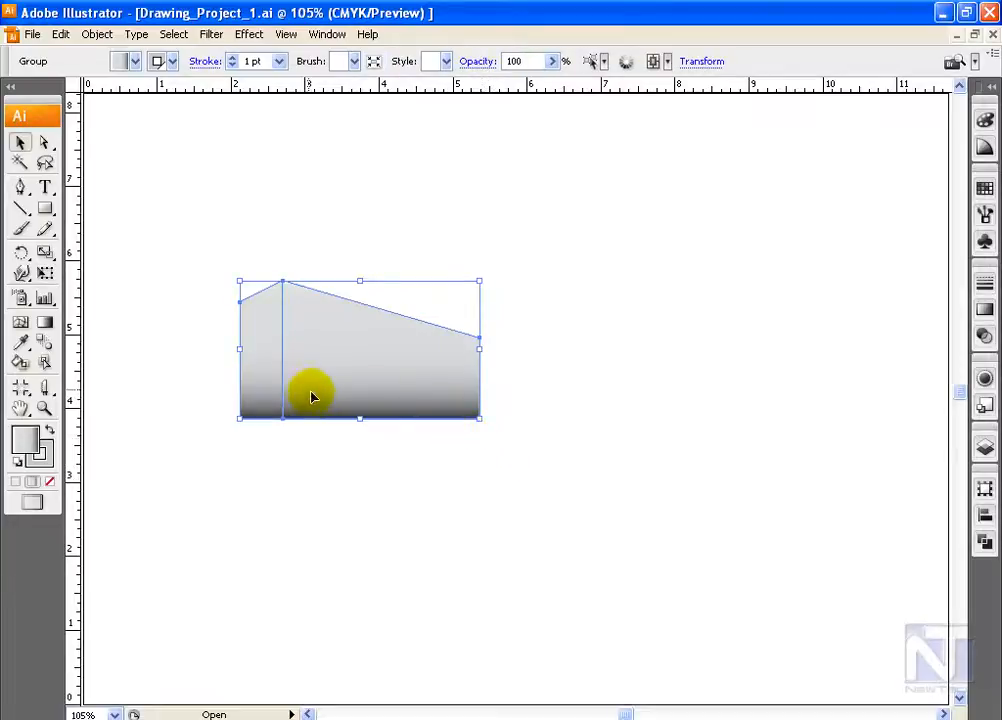
Create a horizontally mirrored copy of the grouped shape about its center by scaling it across the original
key("ctrl")
key("ctrl")
left_click(44, 255)
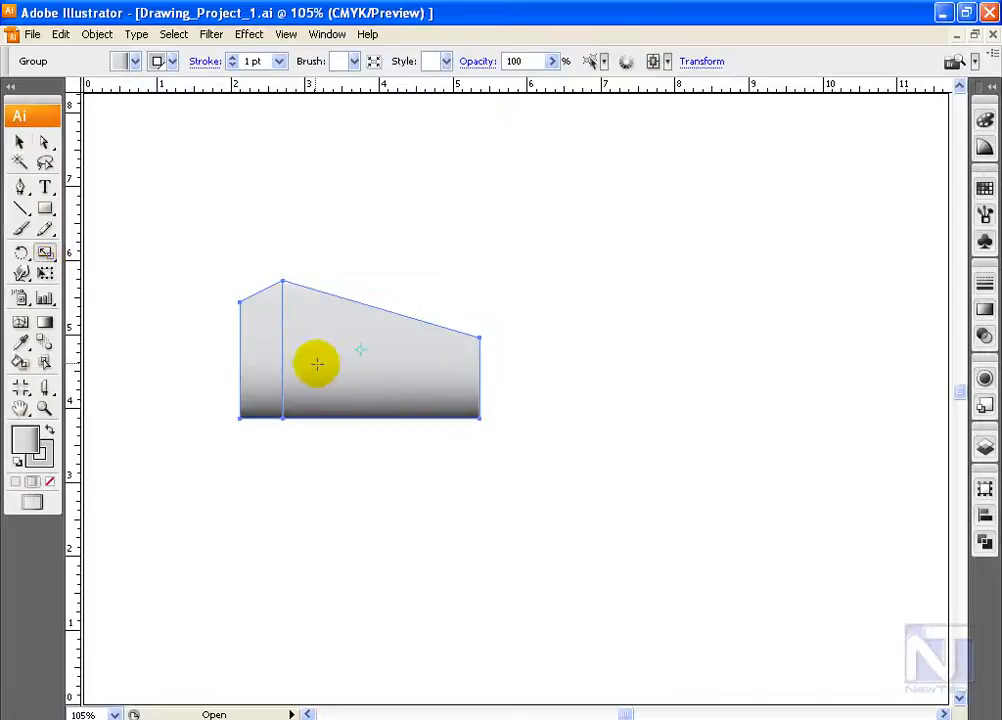
left_click_drag(285, 345, 434, 363)
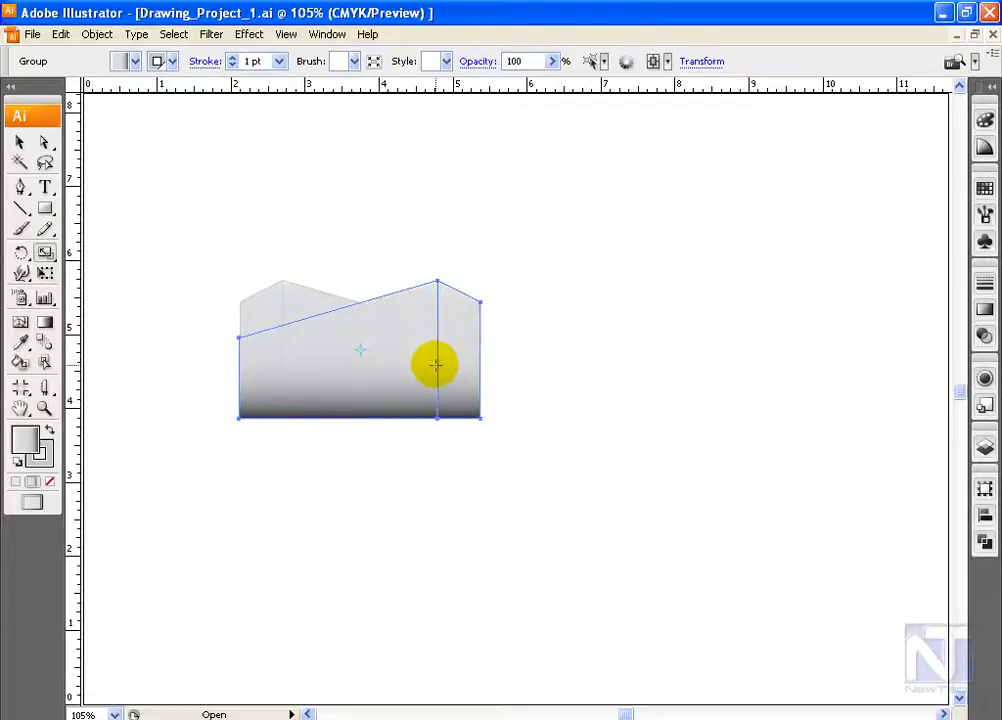
Move the mirrored copy to the right of the original and add an overlapping duplicate stretched upward to about 1.7 times its height
left_click(19, 143)
left_click_drag(362, 362, 725, 380)
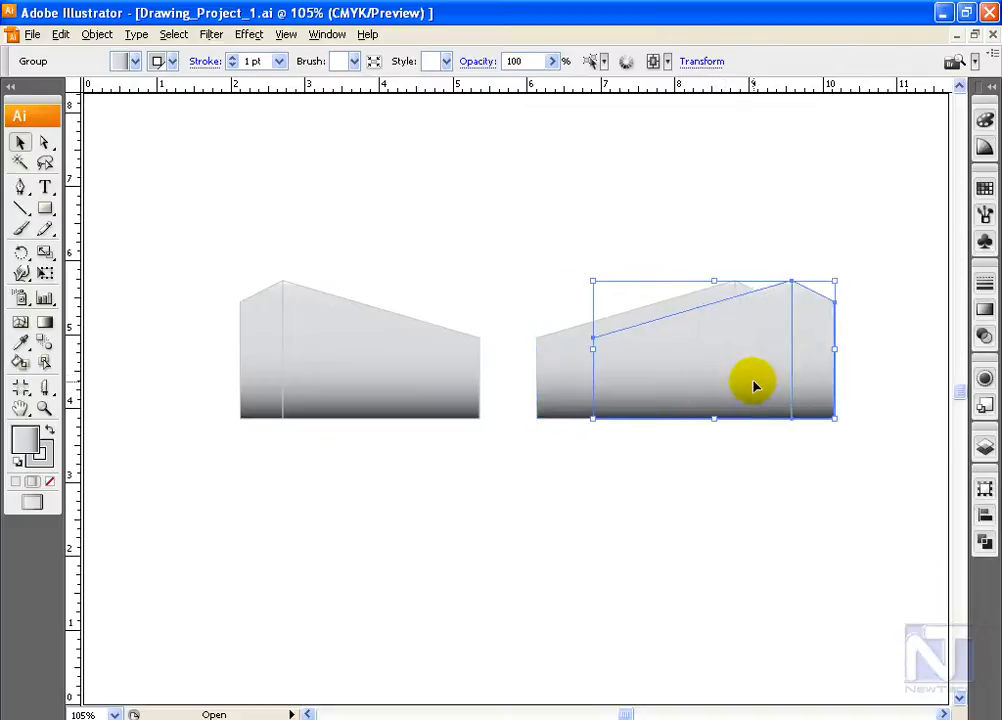
left_click_drag(714, 281, 713, 188)
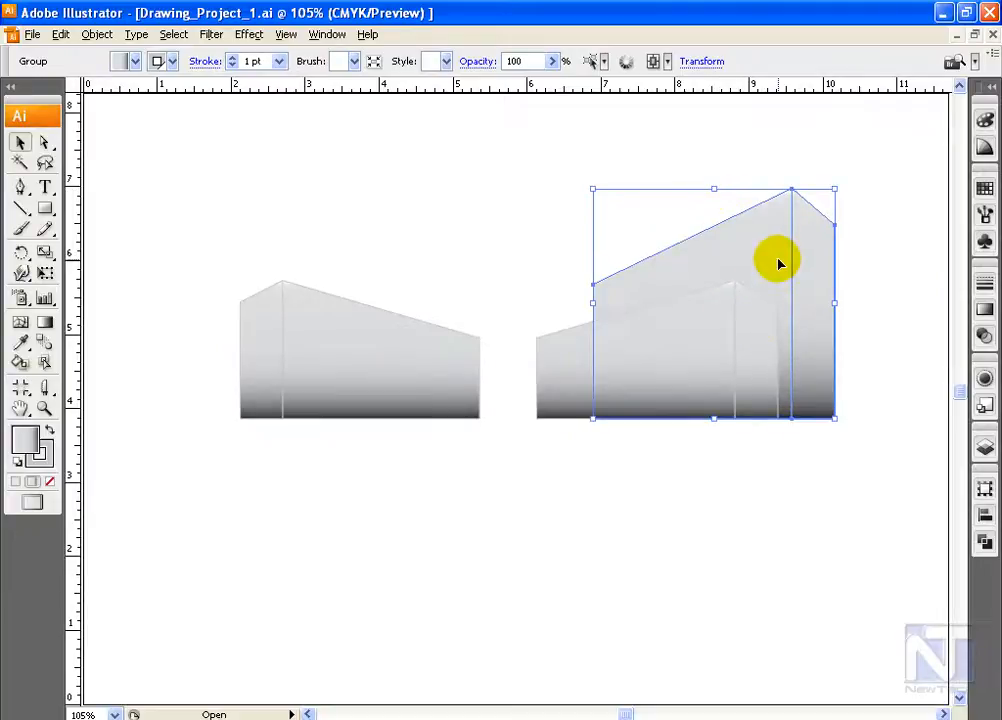
Duplicate the tall group on the right, shift the copy left, stretch it upward to about 1.35 times its height and place it behind
left_click_drag(779, 264, 715, 264)
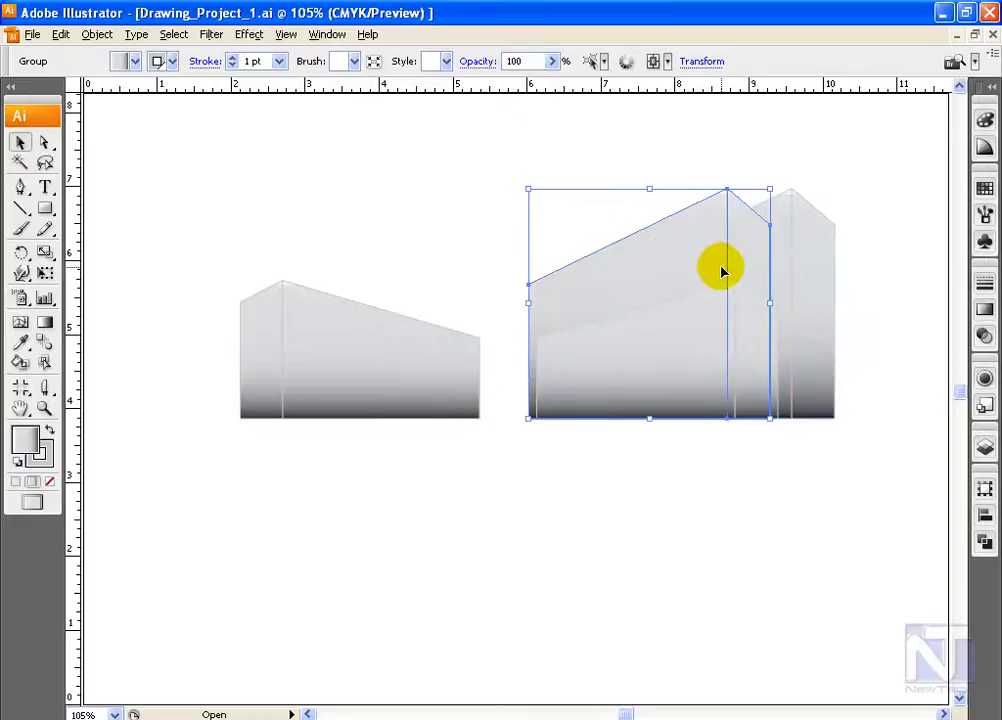
key("ctrl")
left_click_drag(650, 190, 650, 110)
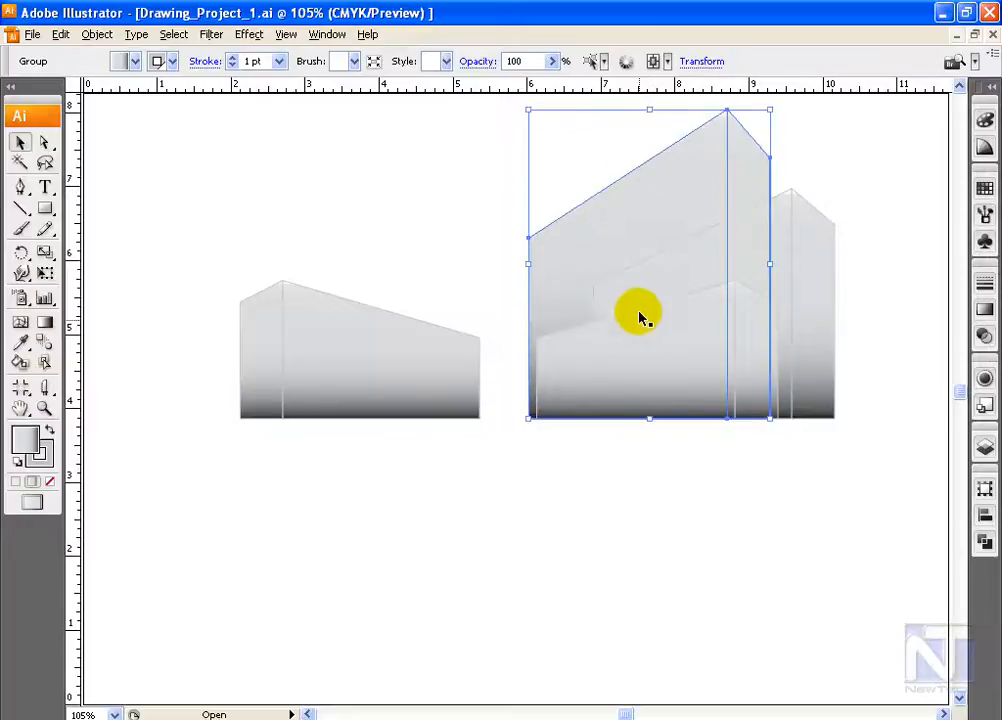
Add a copy of the left grouped building stretched upward to about 1.8 times its height and narrowed to about three quarters of its width
left_click(358, 397)
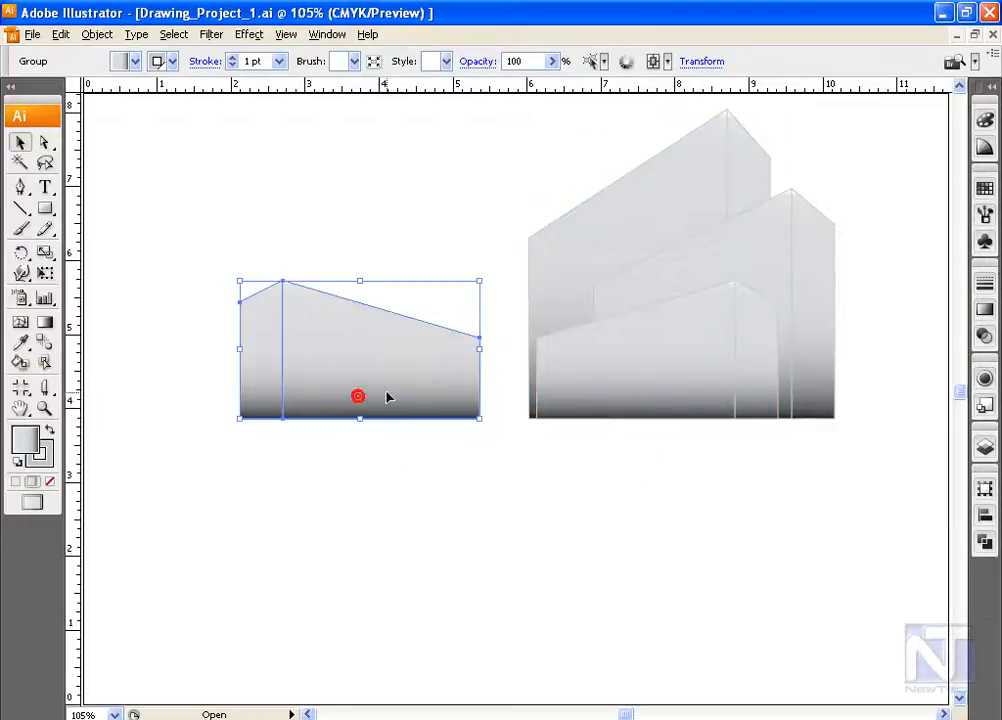
key("ctrl+shift+b")
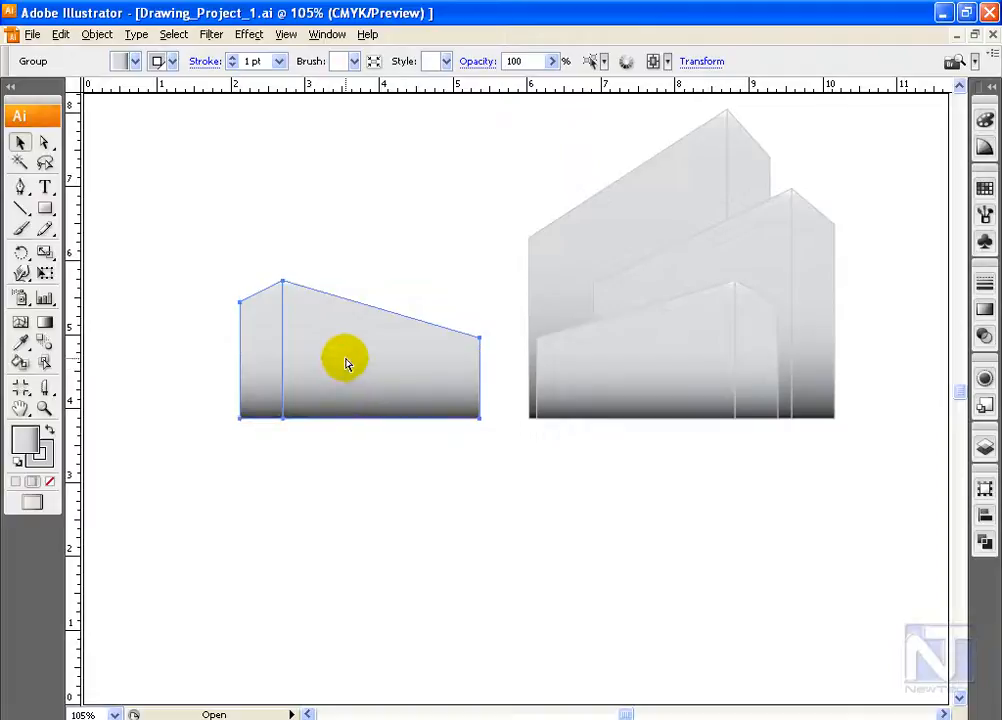
key("ctrl+shift+b")
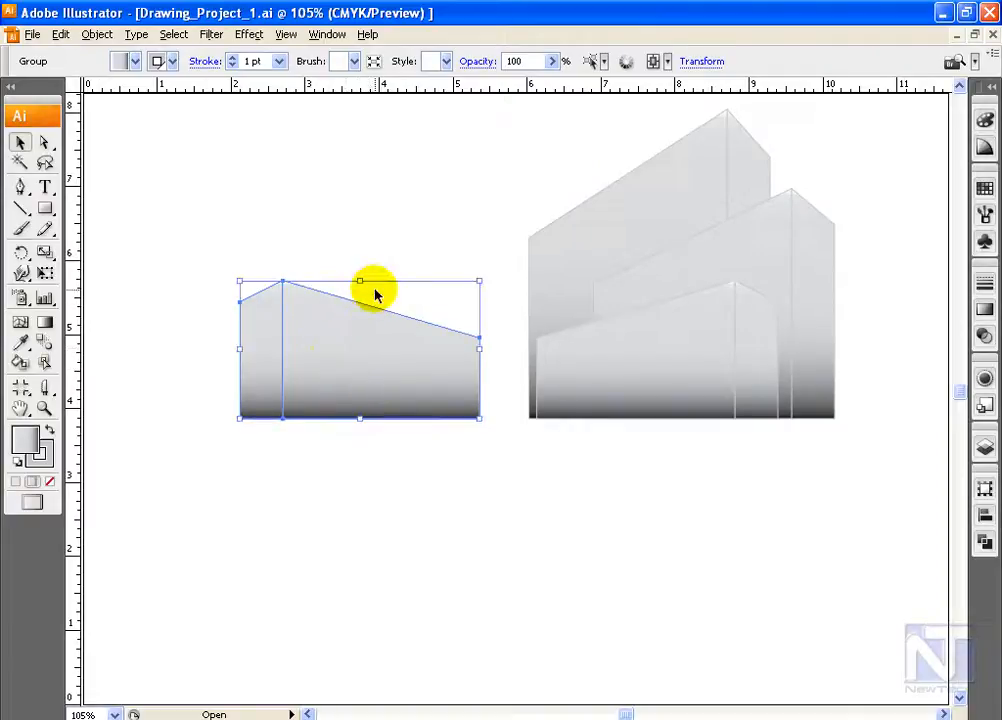
left_click_drag(359, 282, 359, 174)
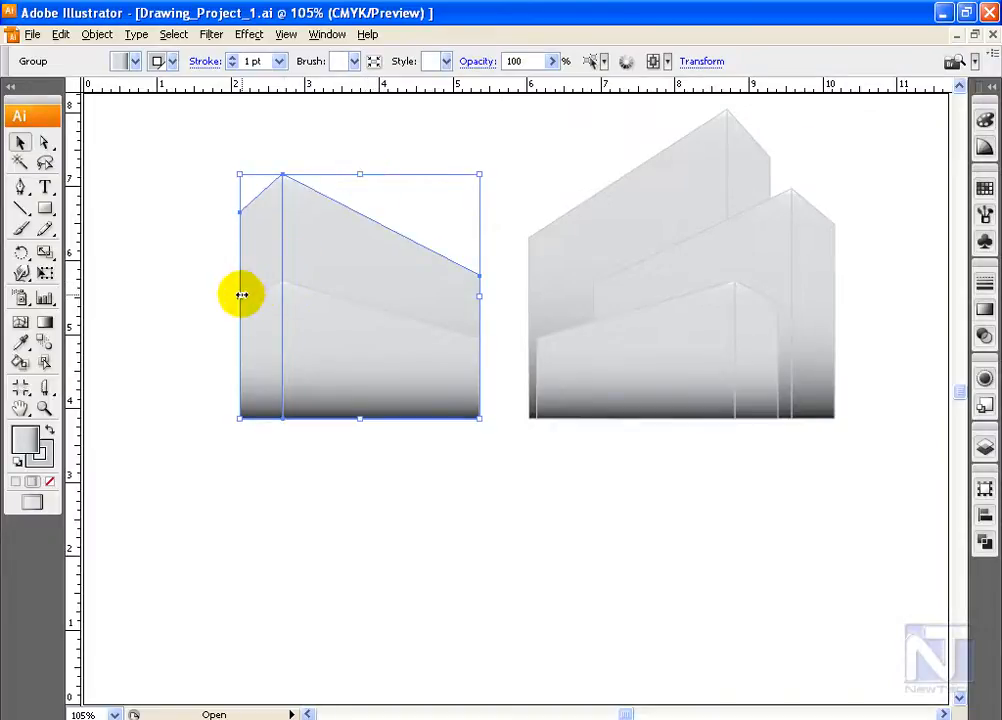
left_click_drag(241, 295, 298, 292)
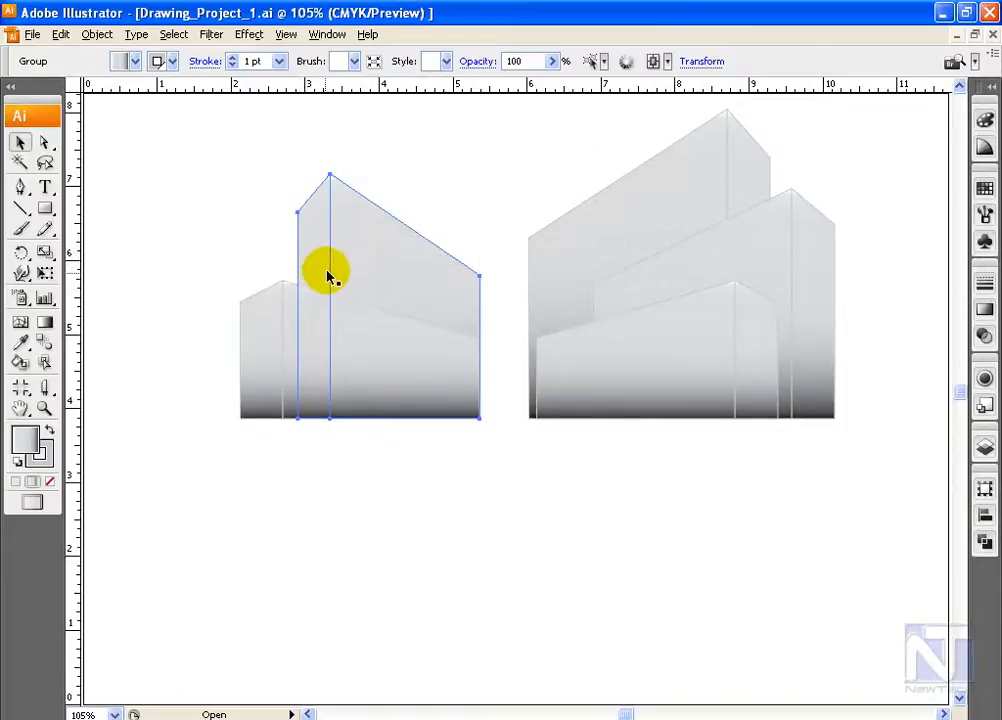
Add another copy behind the left buildings, widened leftward to about 1.7 times and stretched upward to about 1.2 times the narrowed copy, and deselect
left_click_drag(297, 293, 188, 295)
left_click_drag(333, 176, 333, 117)
left_click_drag(190, 268, 172, 268)
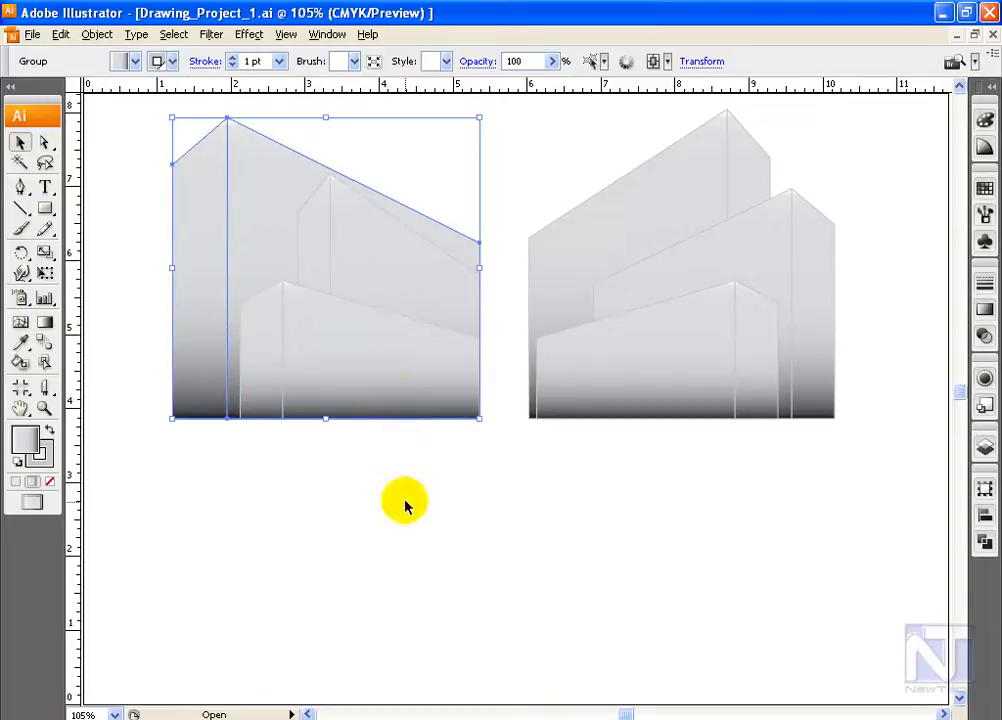
left_click(469, 499)
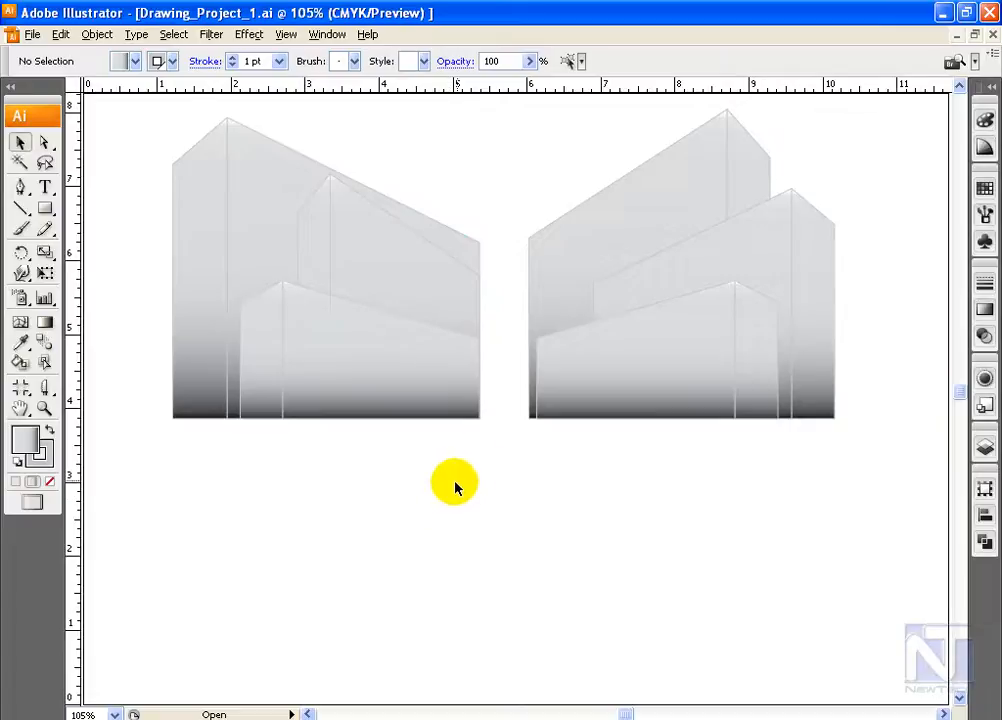
Start a Pen path at the page's left edge just below the buildings, running to the central gap and notching up between the two clusters
left_click(20, 190)
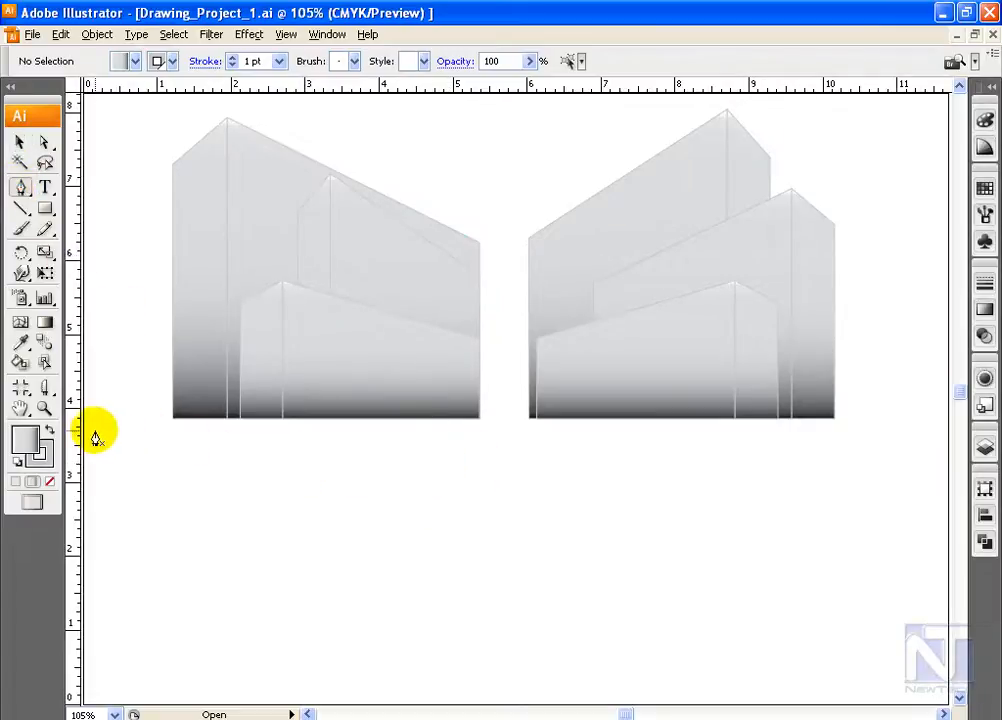
left_click(90, 438)
left_click(537, 419)
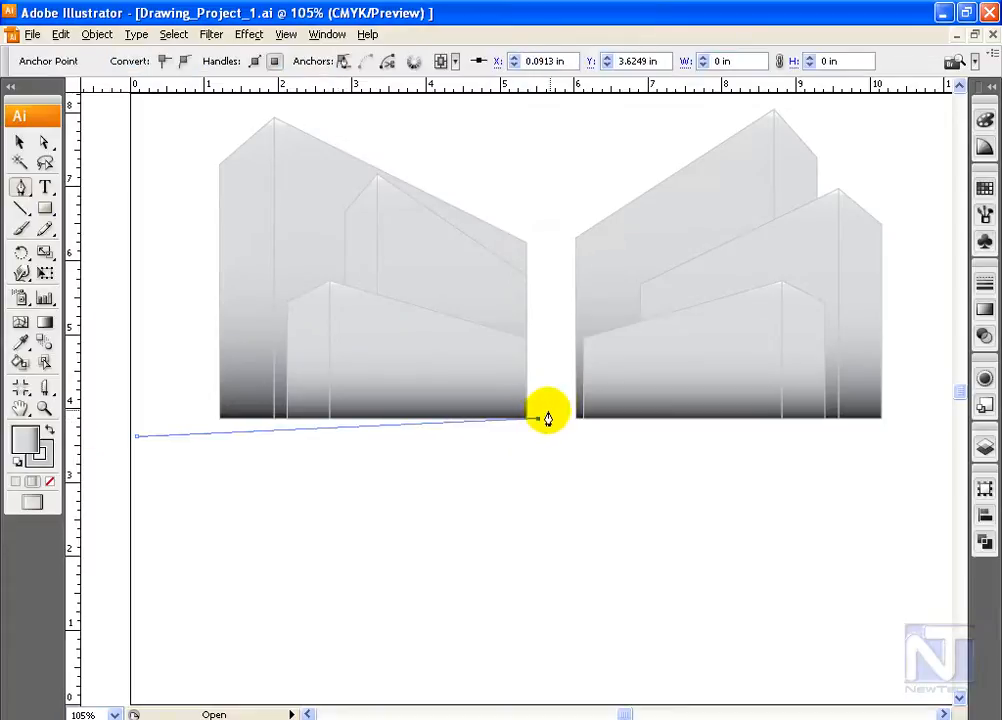
left_click(532, 402)
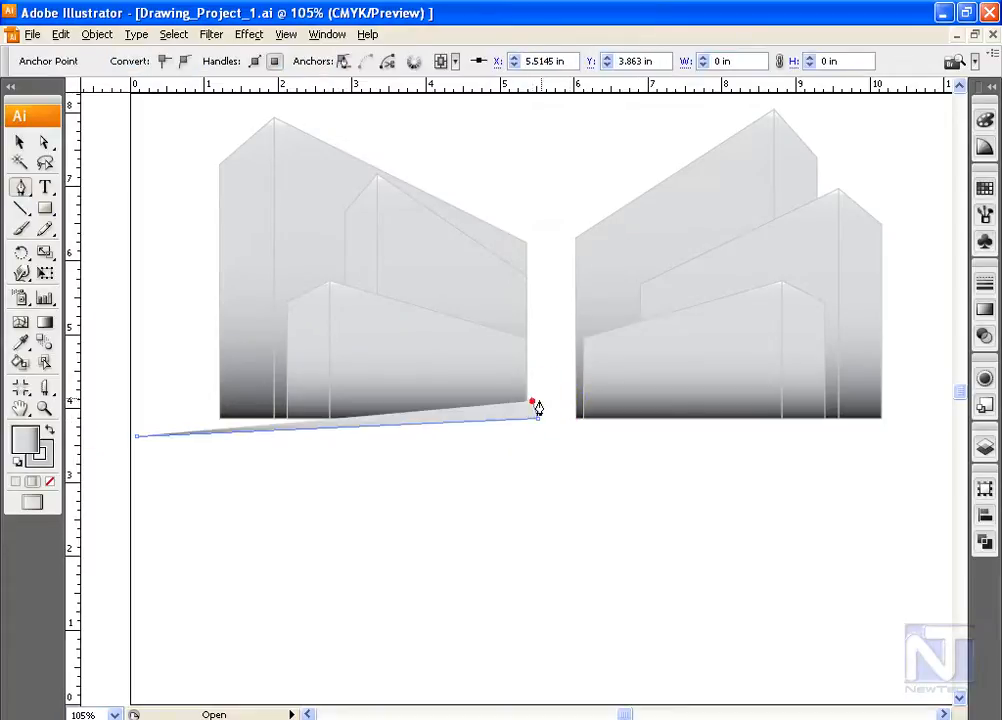
left_click(576, 396)
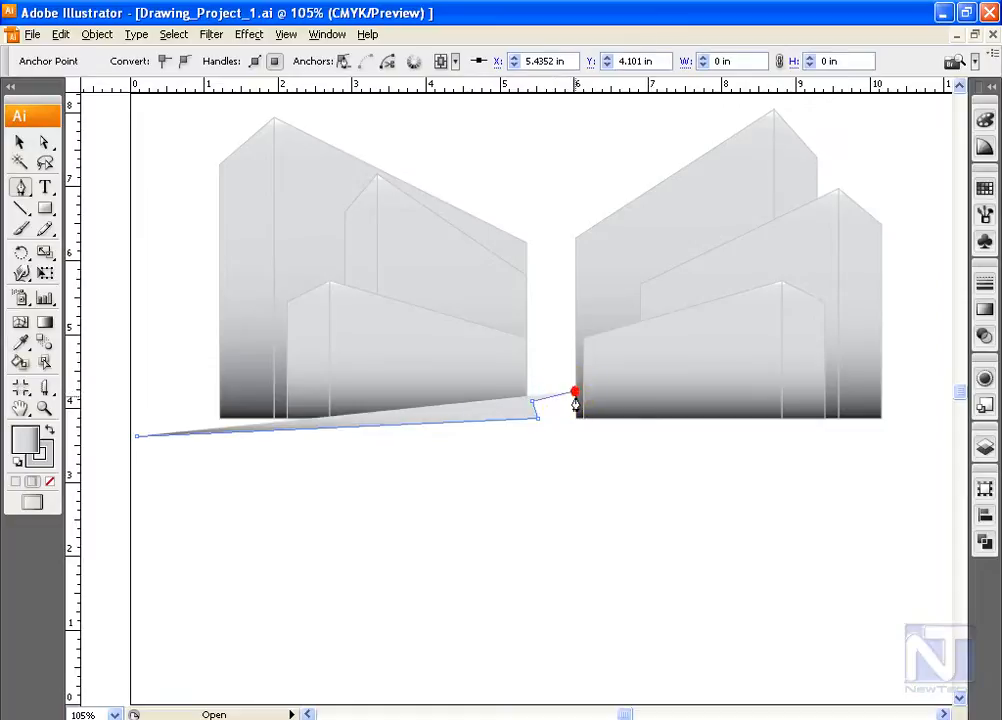
left_click(570, 417)
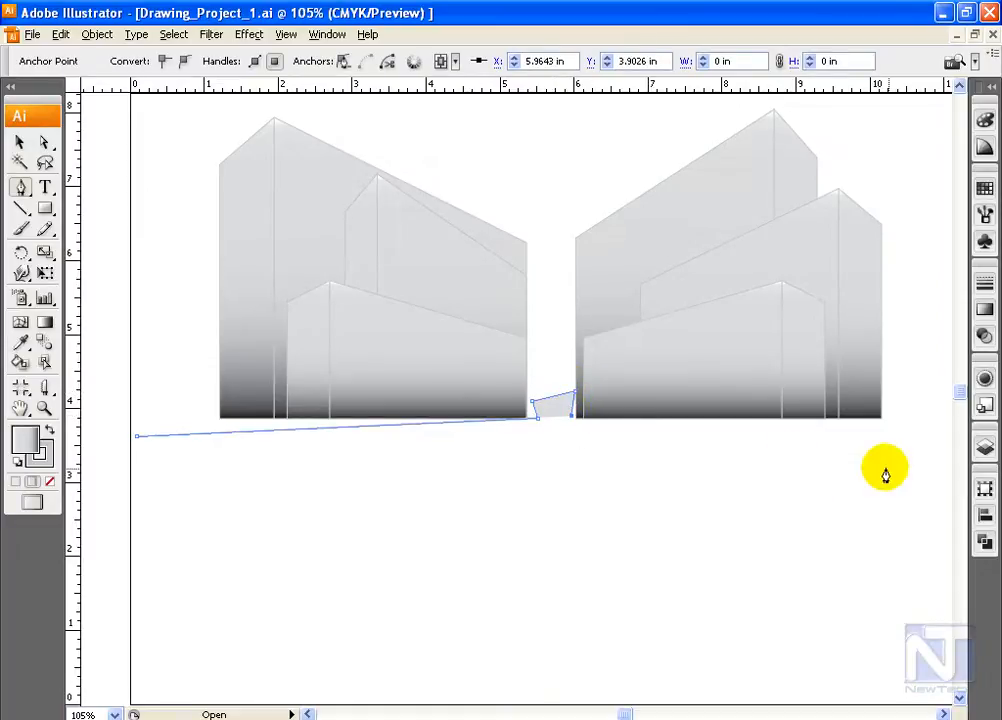
Continue the path to the page's right edge, around both lower page corners, and close it at the starting point as a ground shape
key("ctrl+1")
left_click(928, 467)
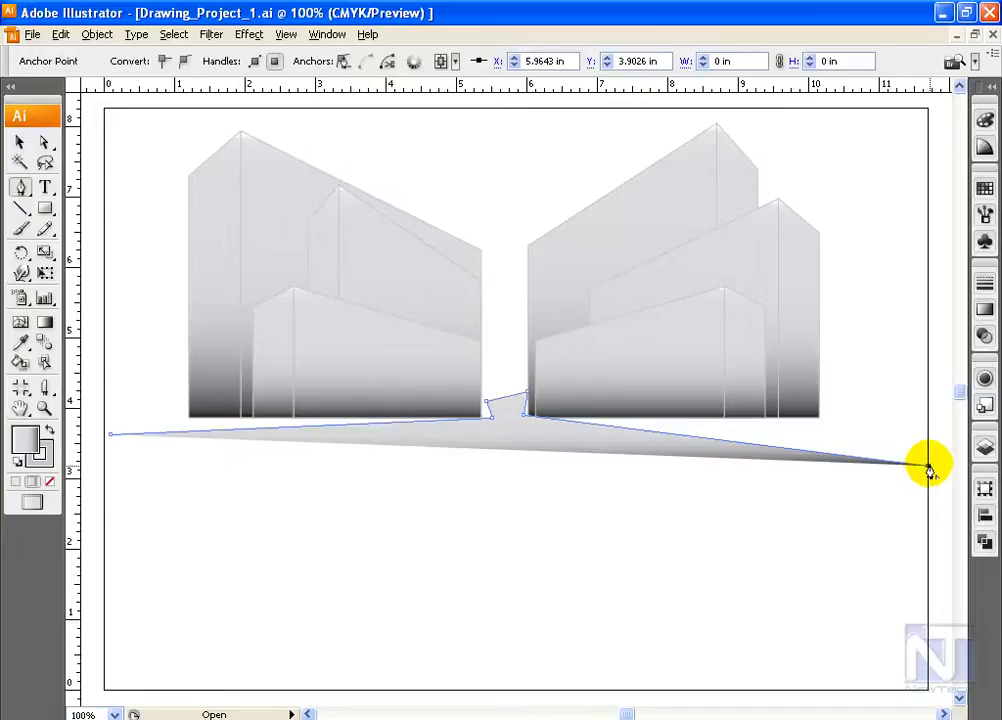
left_click(936, 690)
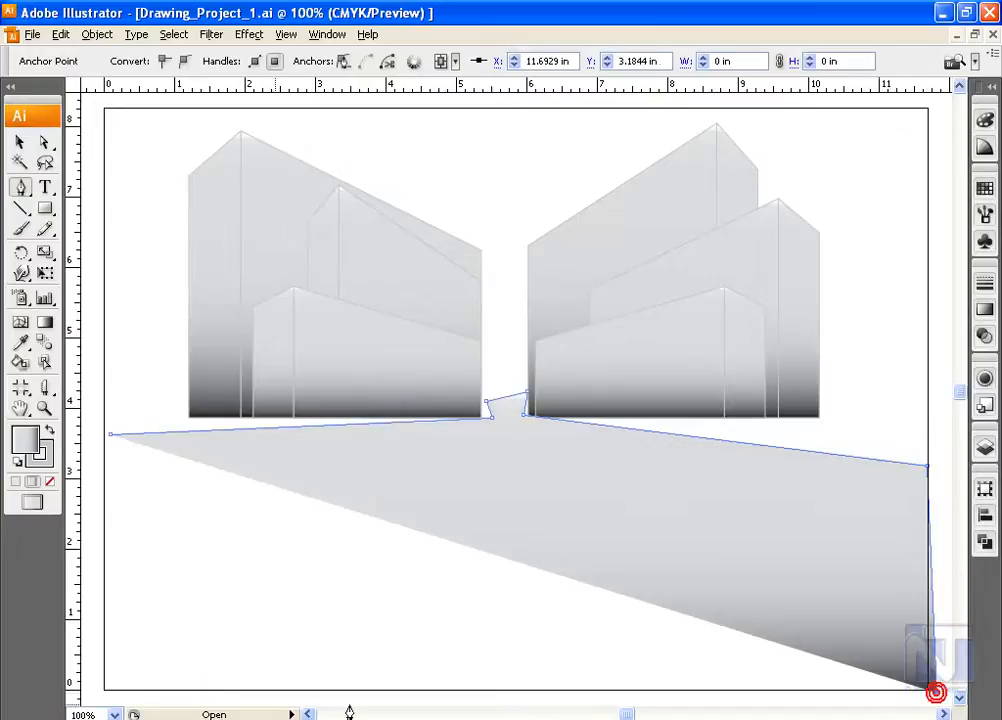
left_click(90, 693)
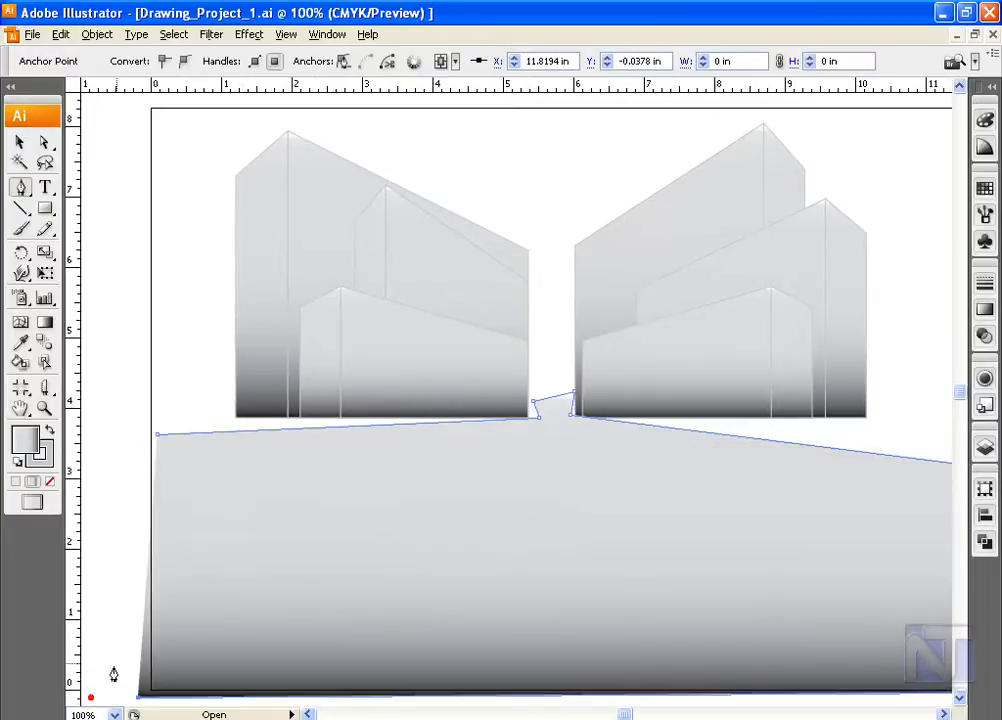
left_click(158, 440)
left_click(158, 438)
key("ctrl+0")
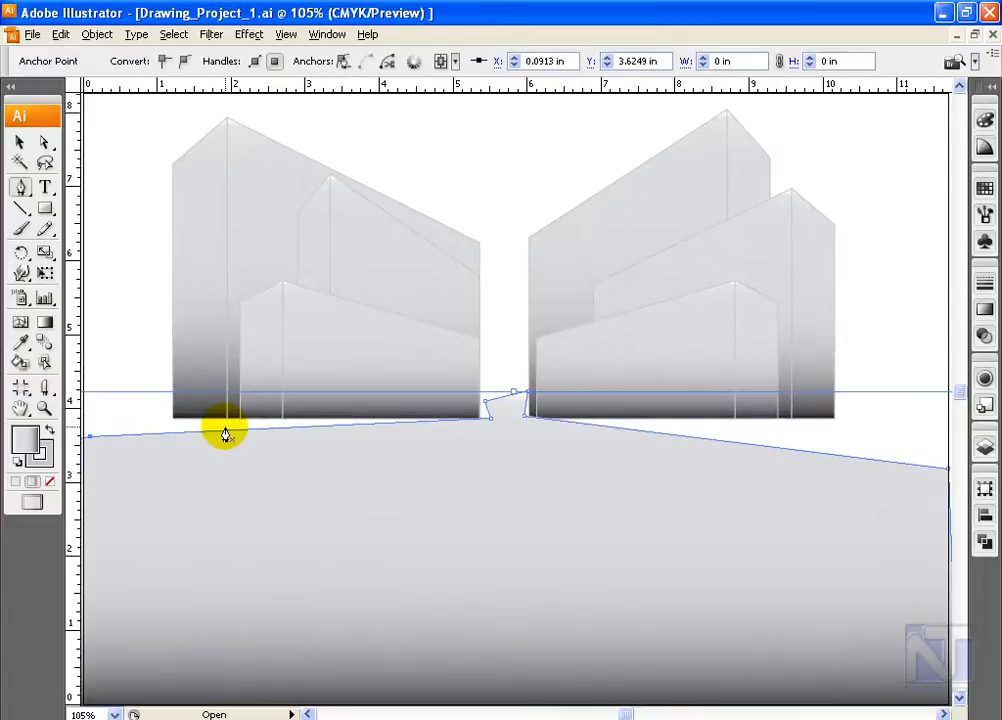
Merge the second light color stop of the ground shape's gradient into the first stop at location 0%, and deselect the shape
left_click(20, 142)
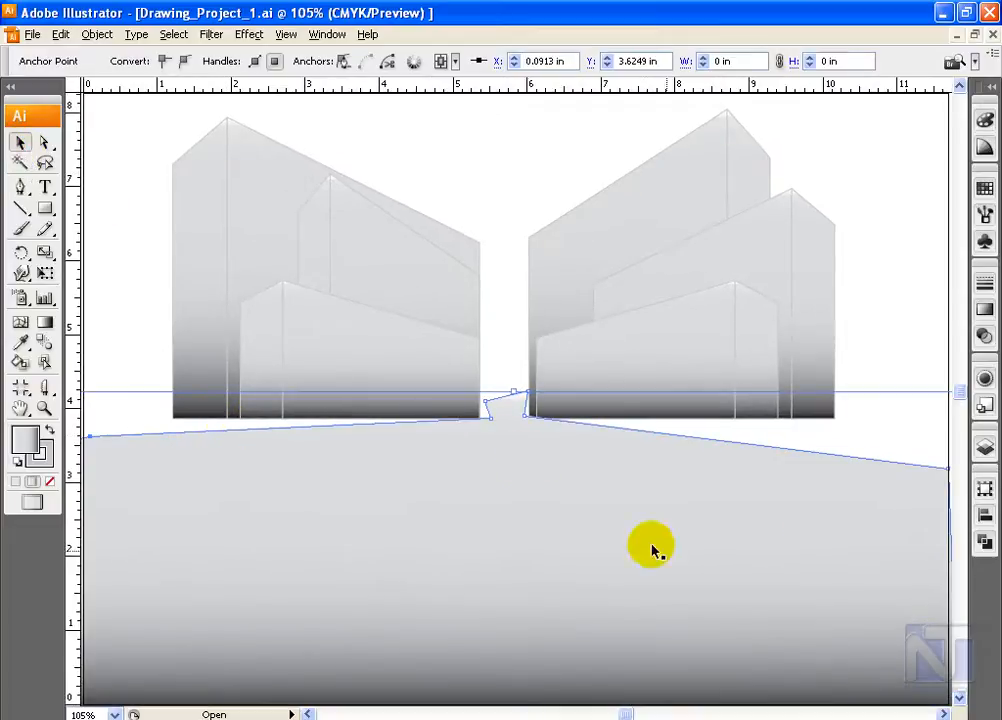
left_click(984, 309)
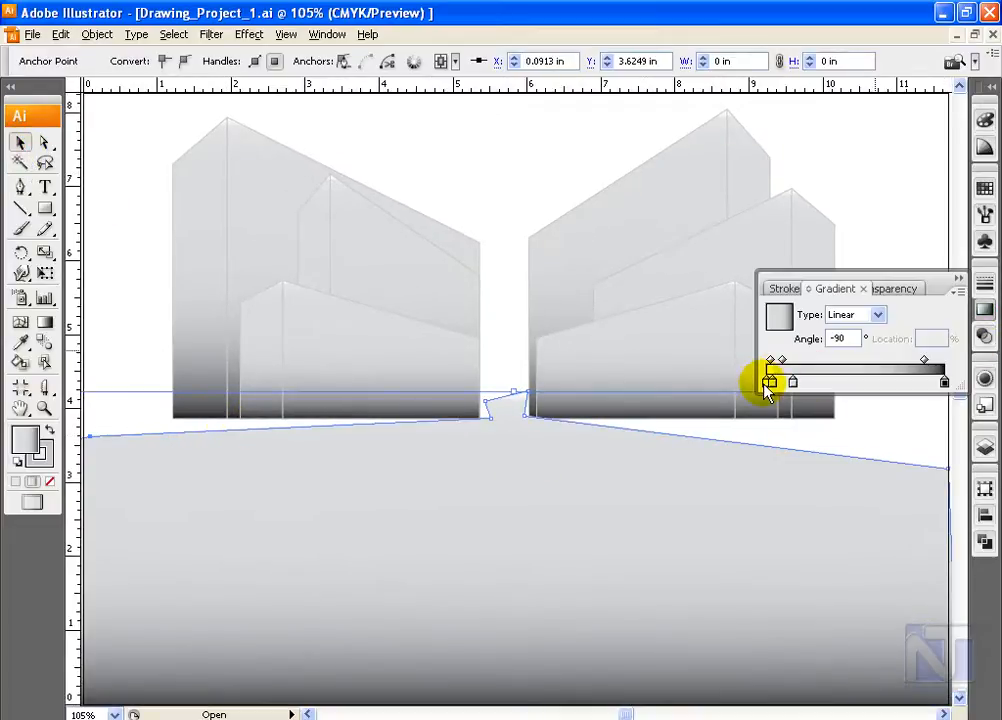
left_click_drag(772, 382, 762, 385)
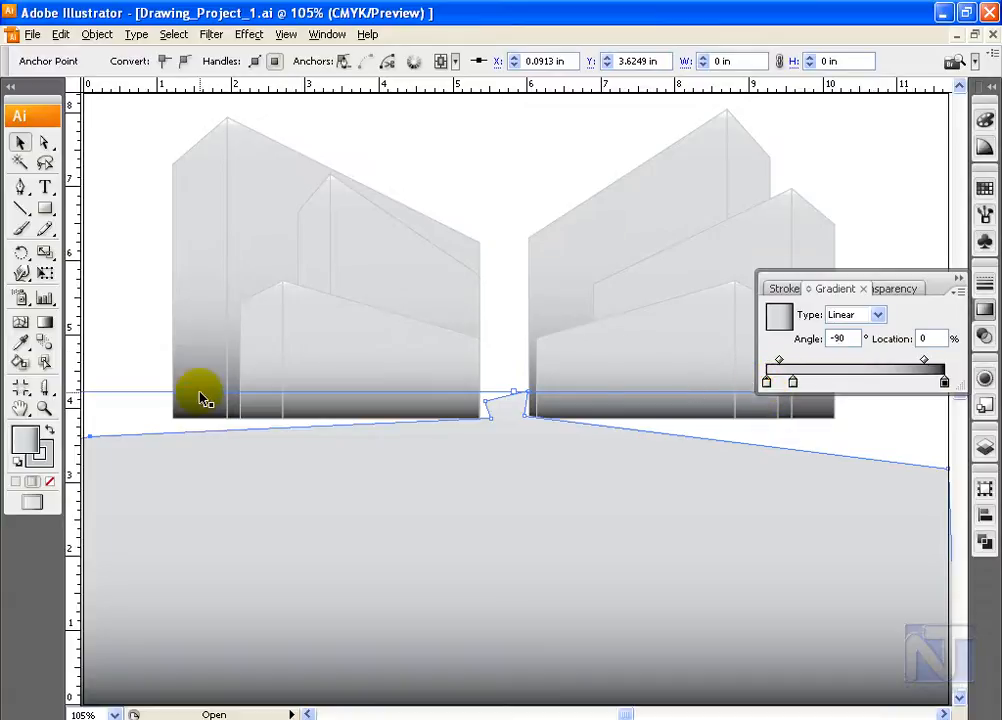
key("a")
left_click(112, 197)
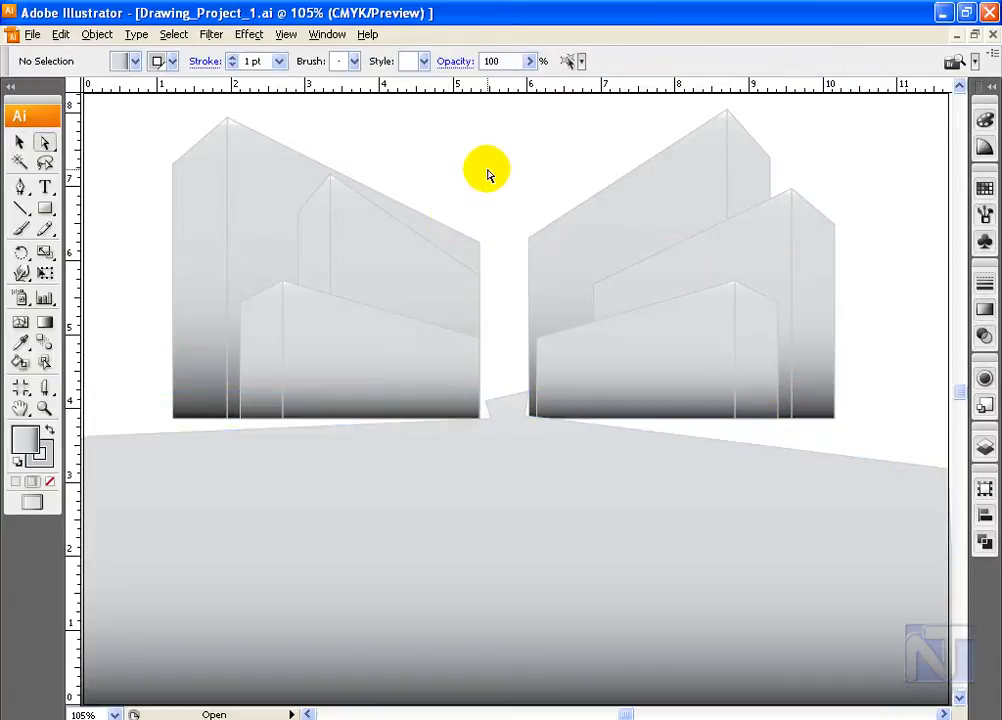